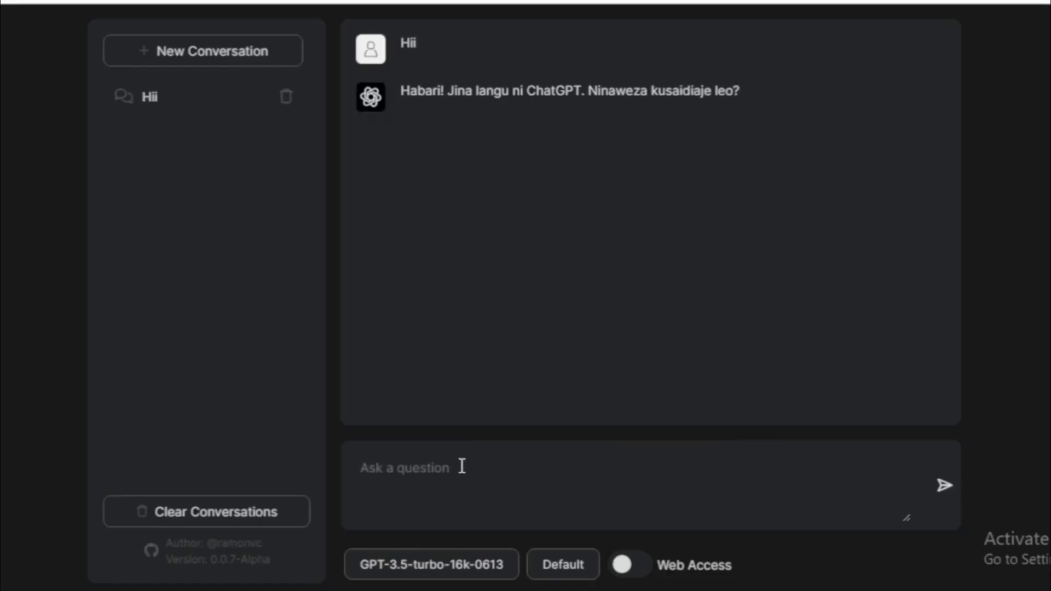
# Ask in turn about ChatGPT, 'what is openai', 'what is agi' and 'what is autogpt'
pyautogui.write('t is chatgp')
pyautogui.press('Return')
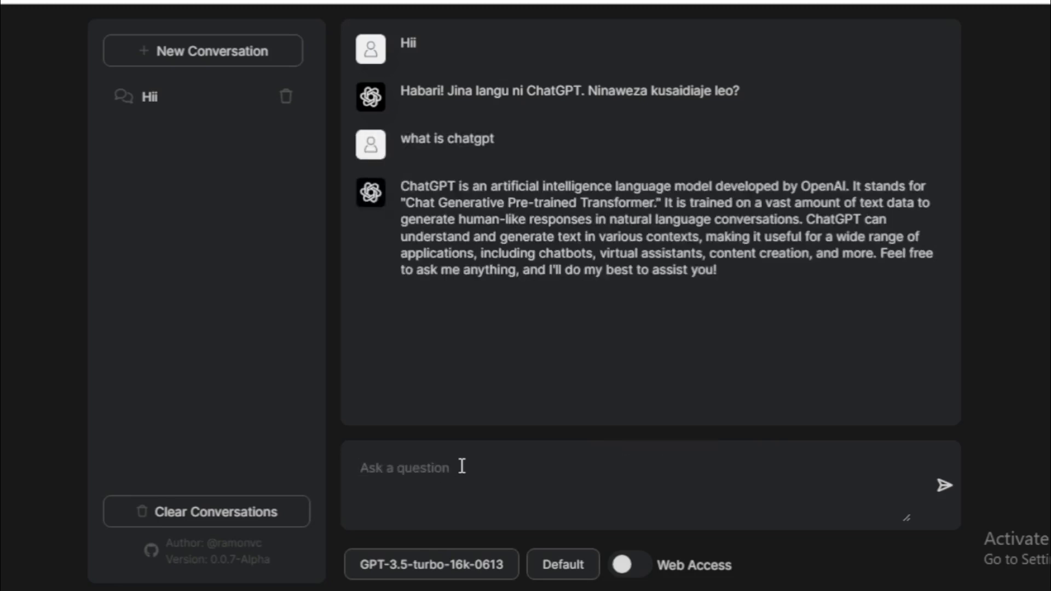
pyautogui.write('what is openai')
pyautogui.press('Return')
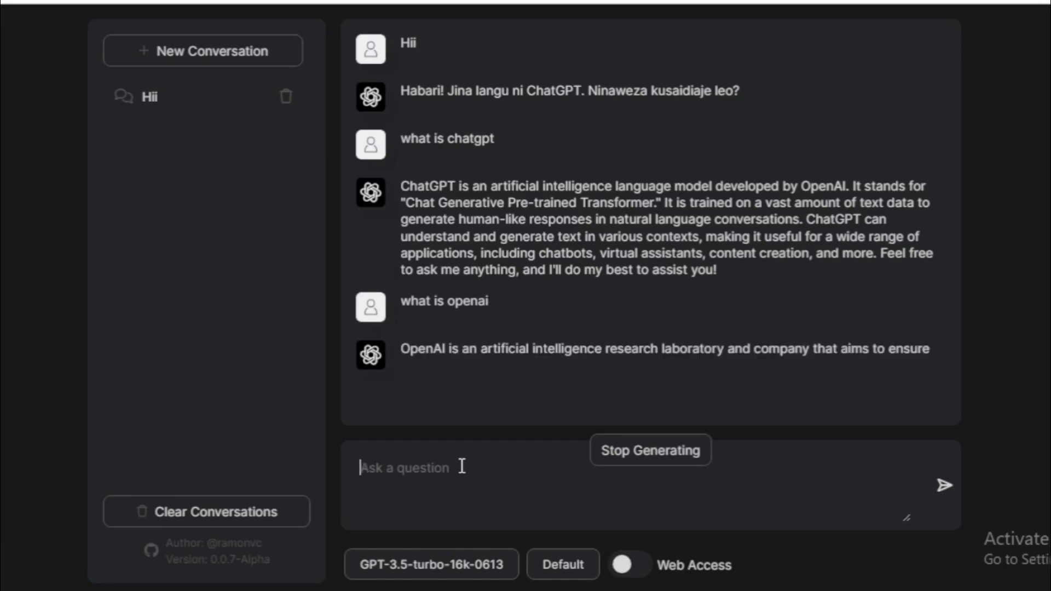
pyautogui.write('what is agi')
pyautogui.press('Return')
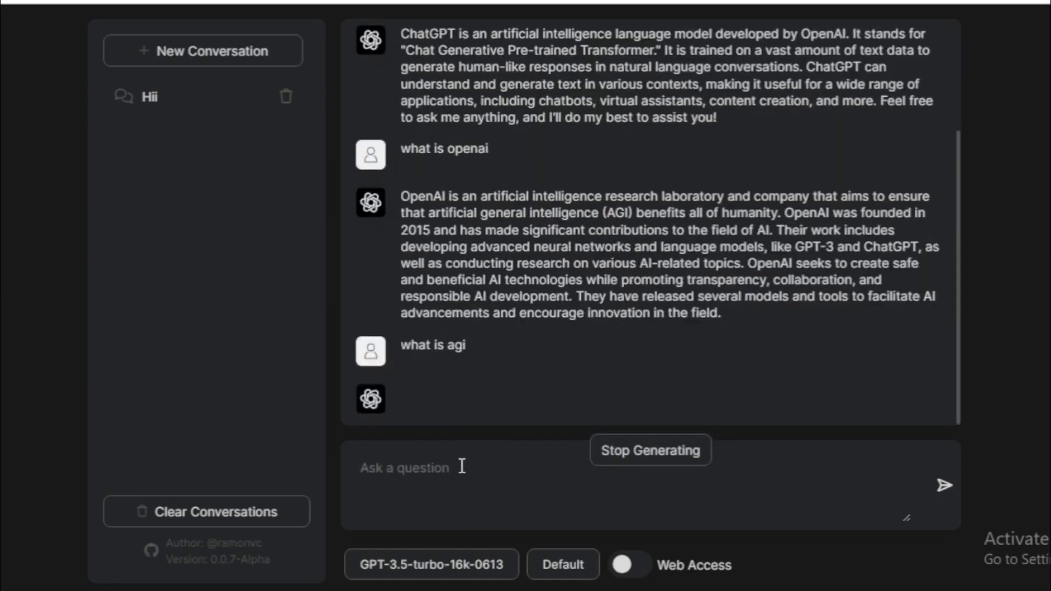
pyautogui.write('what is autogpt')
pyautogui.press('Return')
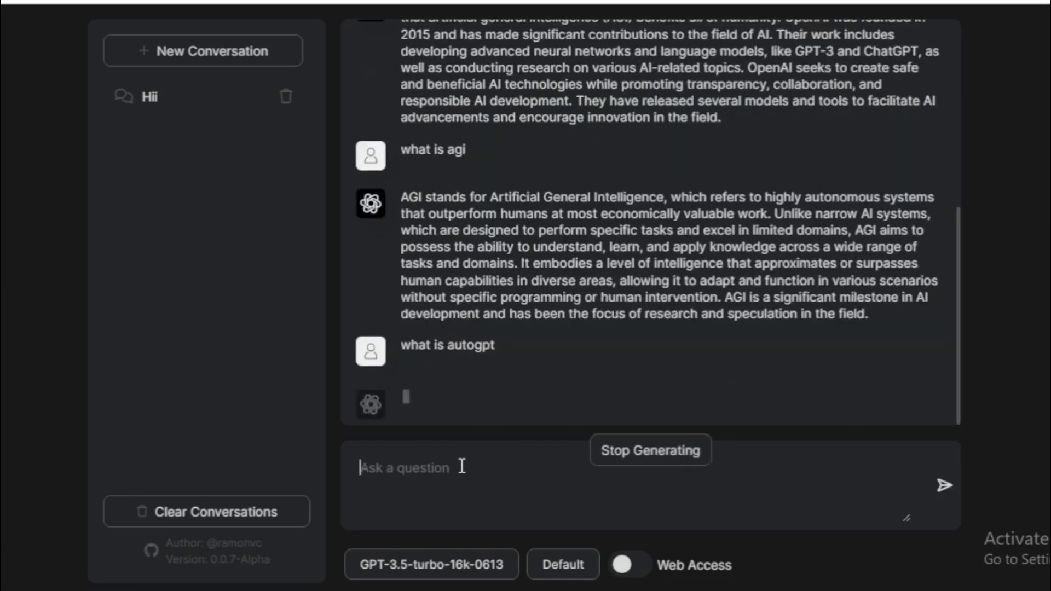
# Switch on Web Access and resend 'what is autogpt'
pyautogui.click(630, 564)
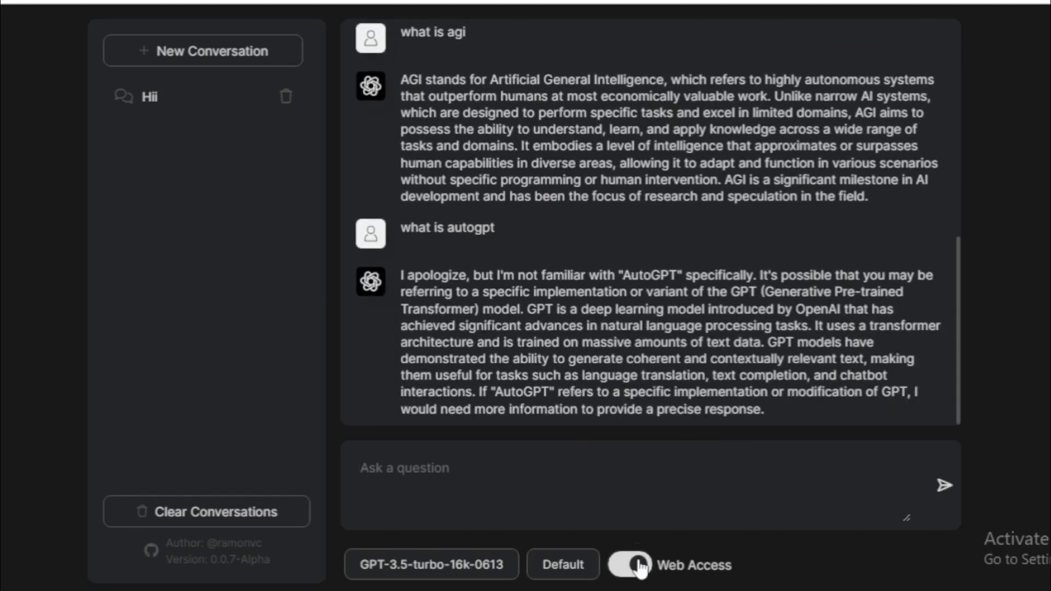
pyautogui.click(533, 478)
pyautogui.write('what is autogpt')
pyautogui.press('Return')
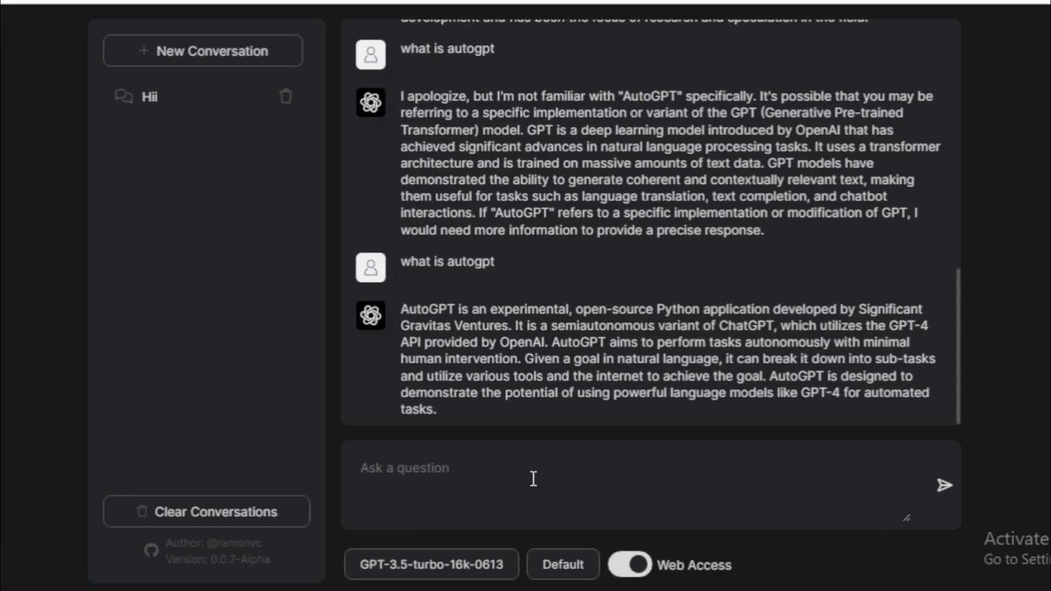
# Ask 'tell me about FREEGPT'
pyautogui.write('d')
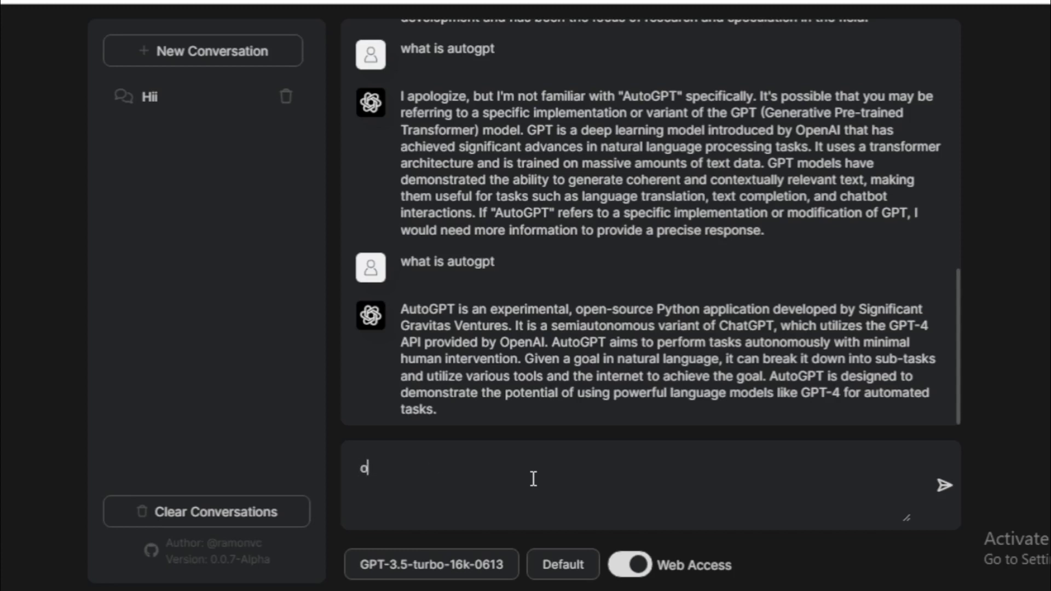
pyautogui.press('BackSpace')
pyautogui.press('BackSpace')
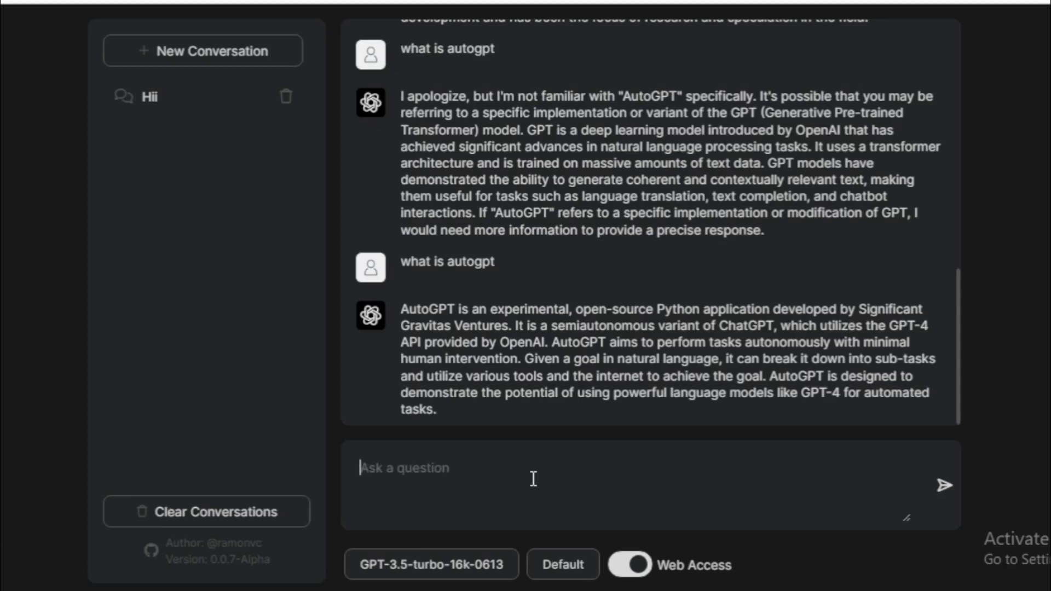
pyautogui.write('tell me about FREEGPT')
pyautogui.press('Return')
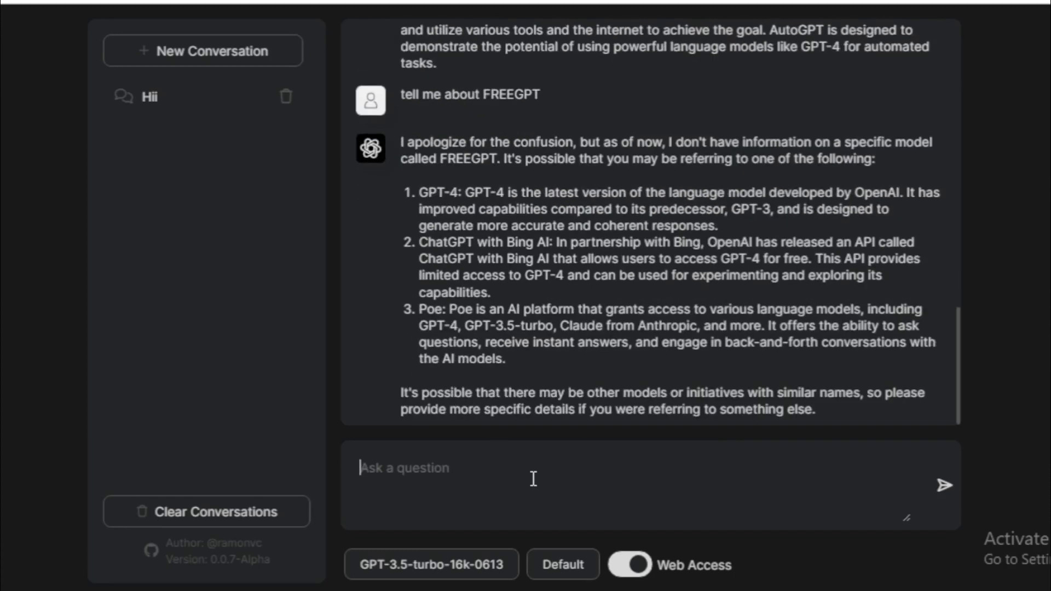
# Ask 'tell me more about github project freegpt'
pyautogui.write('TE')
pyautogui.press('BackSpace')
pyautogui.press('BackSpace')
pyautogui.write('tell me more about github')
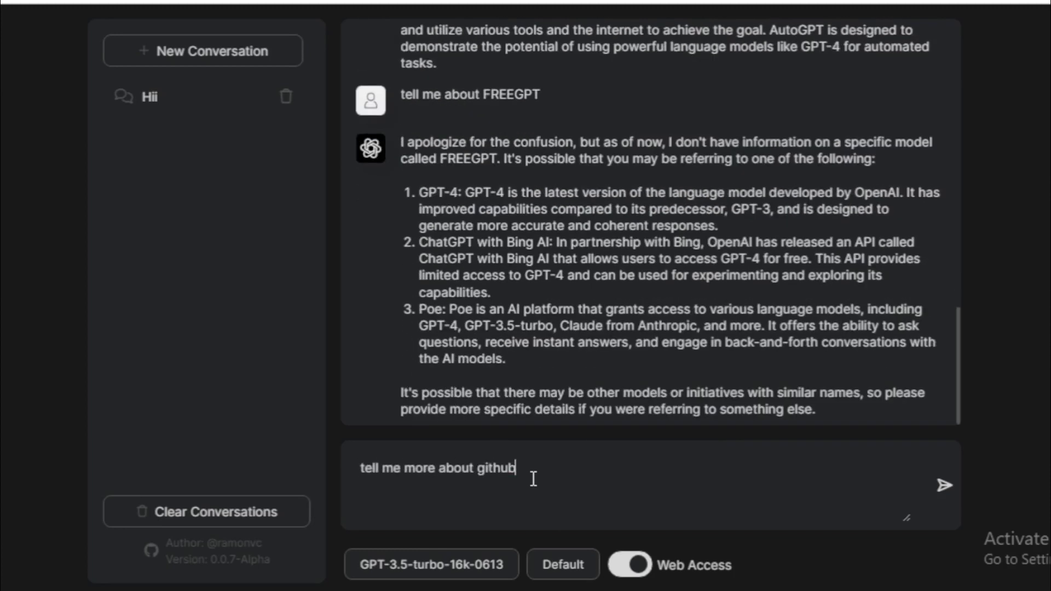
pyautogui.write(' project freegpt')
pyautogui.press('Return')
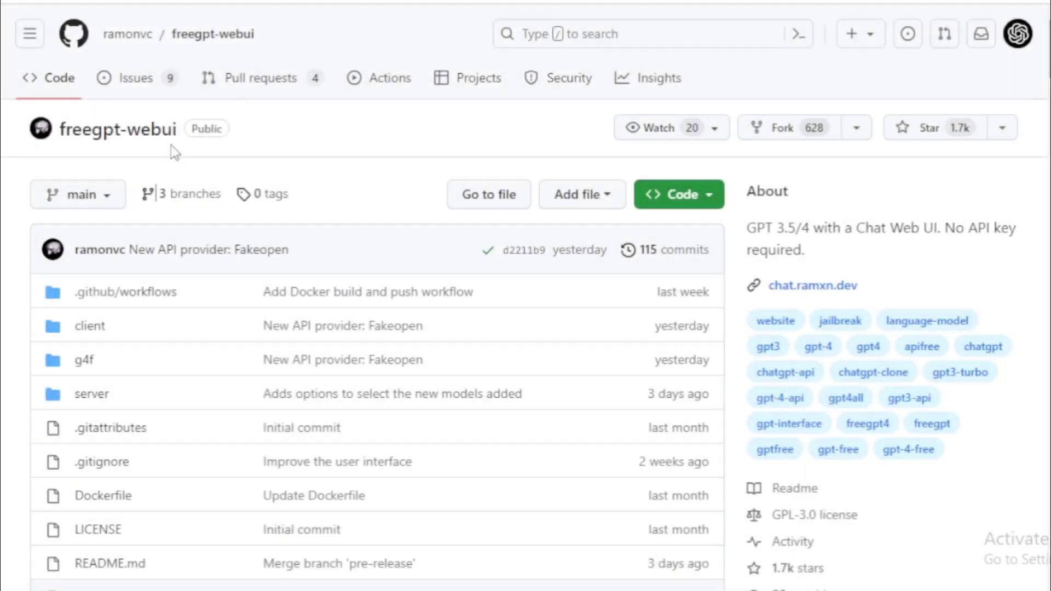
# Highlight the freegpt-webui repository name and its About description
pyautogui.moveTo(182, 141); pyautogui.dragTo(60, 132)
pyautogui.click(328, 137)
pyautogui.moveTo(748, 228)
pyautogui.mouseDown()
pyautogui.moveTo(991, 230)
pyautogui.moveTo(826, 252)
pyautogui.mouseUp()
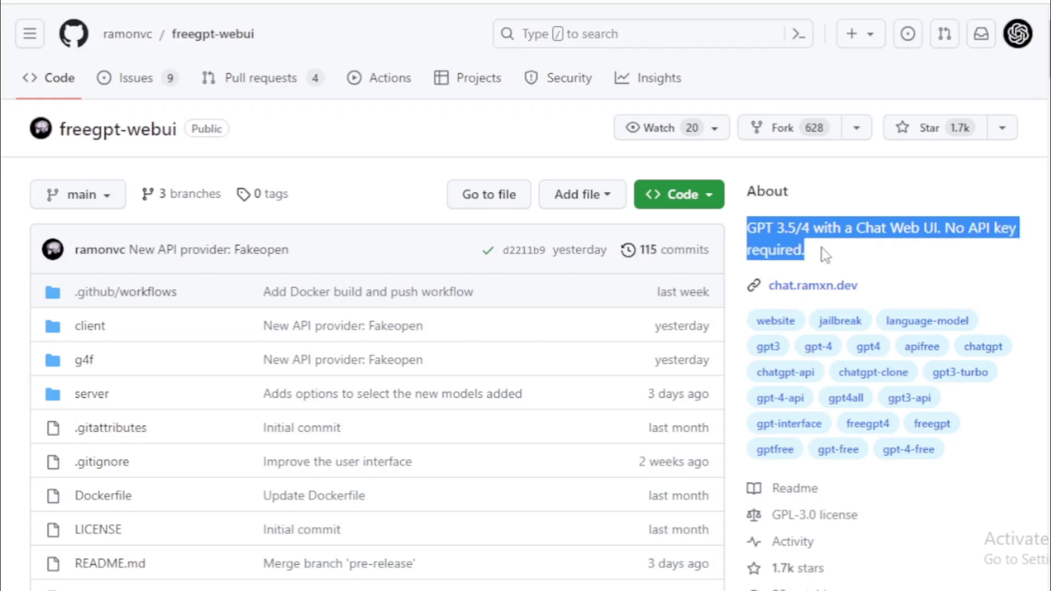
pyautogui.click(902, 203)
pyautogui.moveTo(1047, 33); pyautogui.dragTo(1047, 110)
# Highlight the README intro: heading, GPT 3.5/4, no API key, G4F API, ChatGPT lines
pyautogui.moveTo(270, 110); pyautogui.dragTo(57, 116)
pyautogui.moveTo(179, 182); pyautogui.dragTo(70, 172)
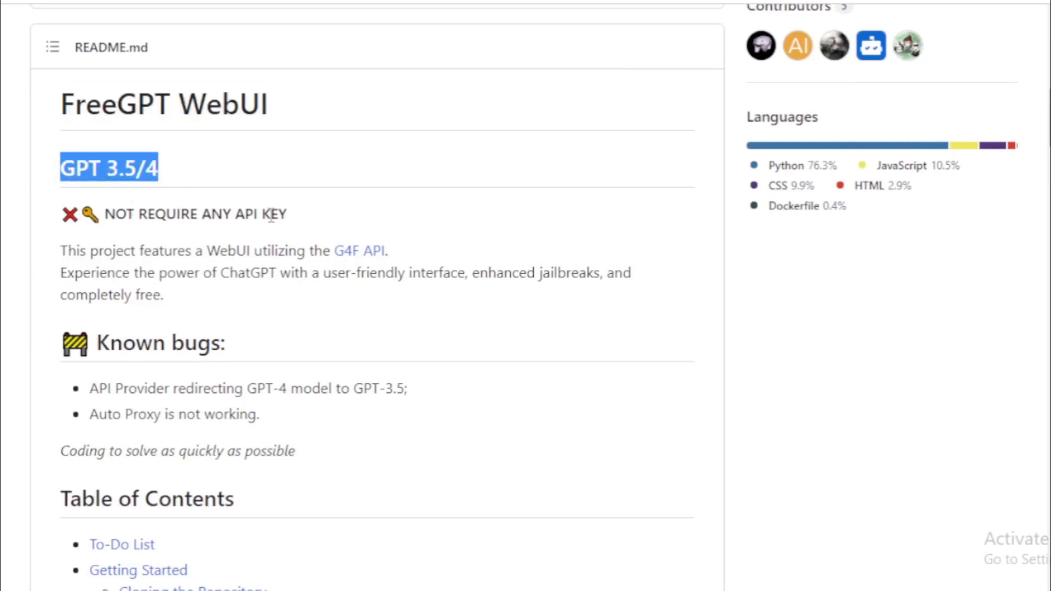
pyautogui.moveTo(287, 214); pyautogui.dragTo(101, 213)
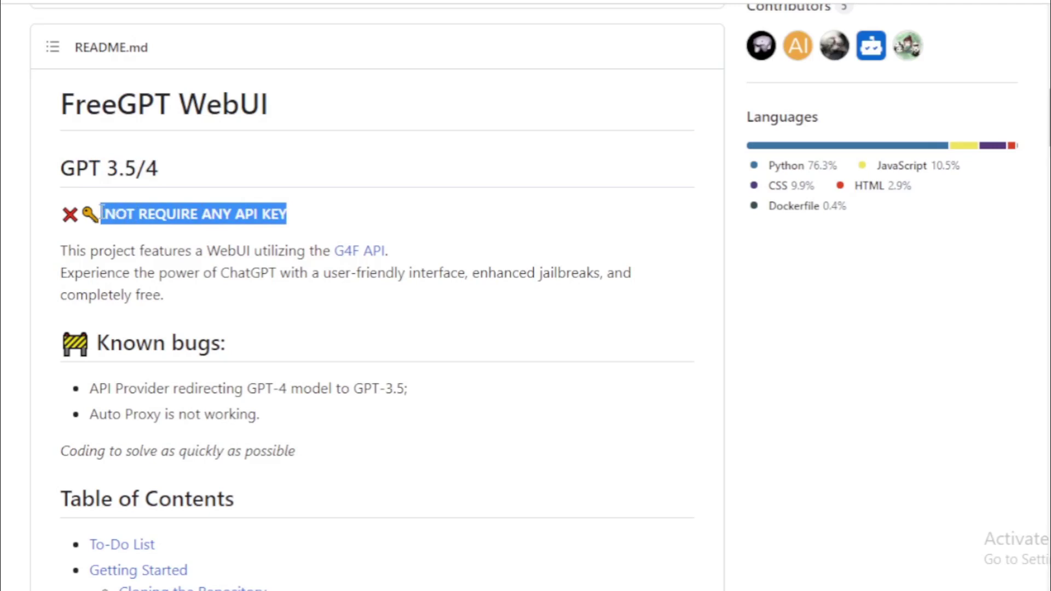
pyautogui.moveTo(62, 251); pyautogui.dragTo(394, 257)
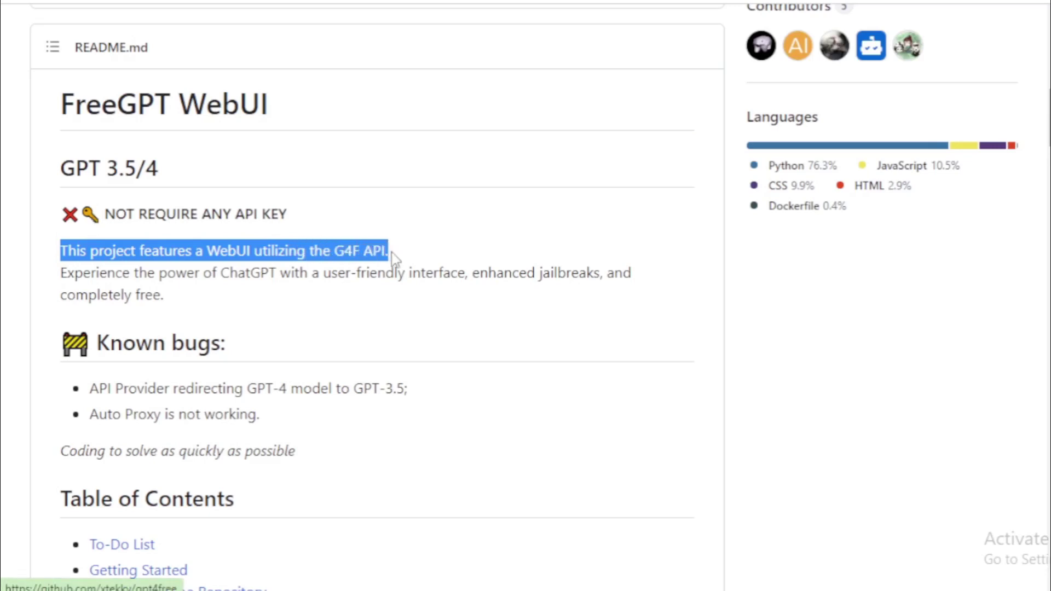
pyautogui.click(404, 253)
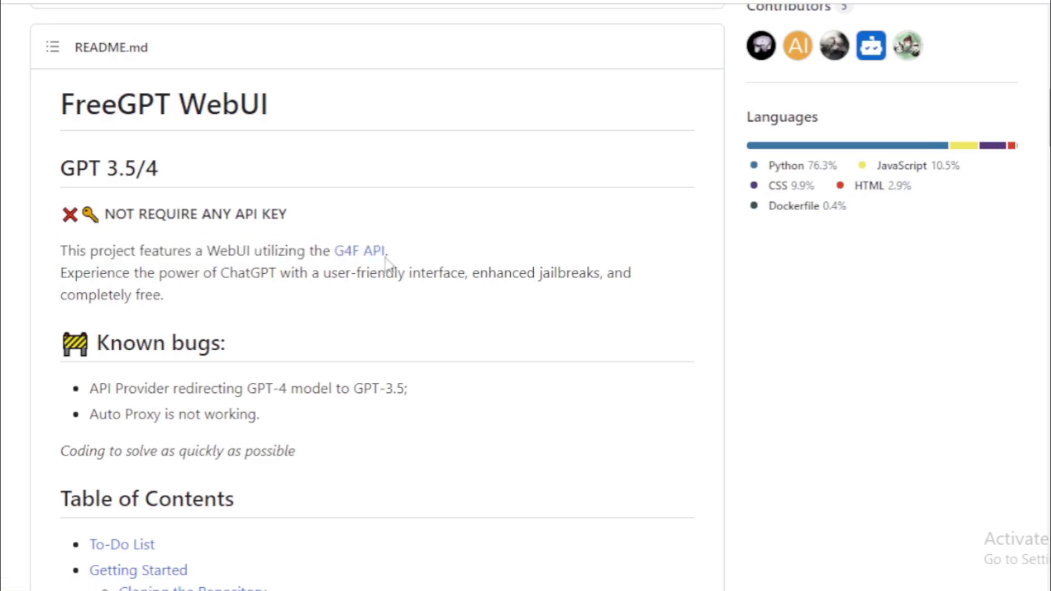
pyautogui.moveTo(61, 273)
pyautogui.mouseDown()
pyautogui.moveTo(596, 281)
pyautogui.moveTo(249, 280)
pyautogui.moveTo(167, 298)
pyautogui.mouseUp()
pyautogui.click(167, 296)
# Scroll to the README's Table of Contents and highlight its heading
pyautogui.scroll(-6, 376, 315)
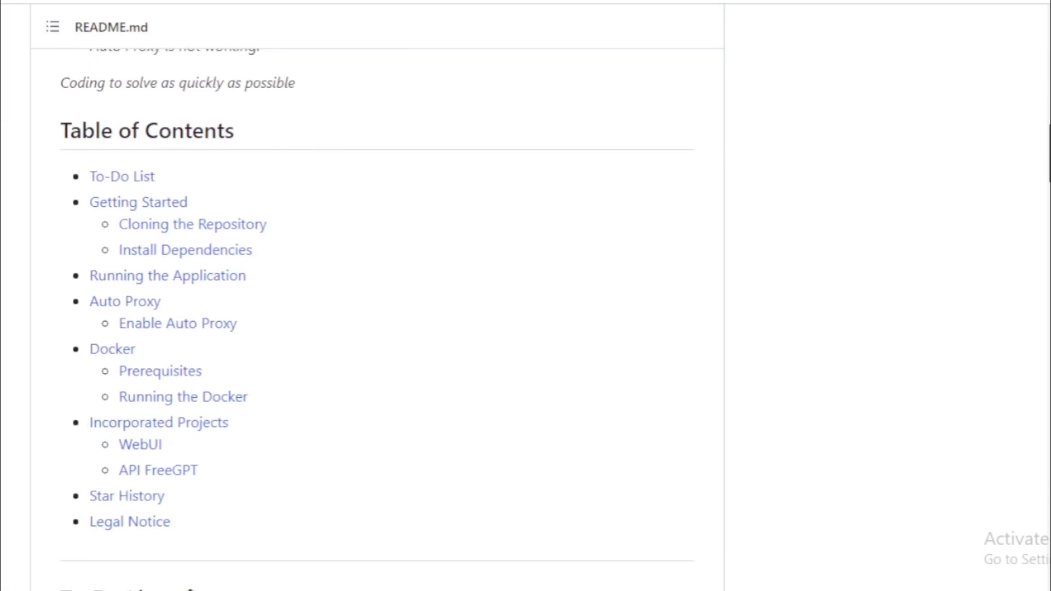
pyautogui.moveTo(298, 137); pyautogui.dragTo(40, 135)
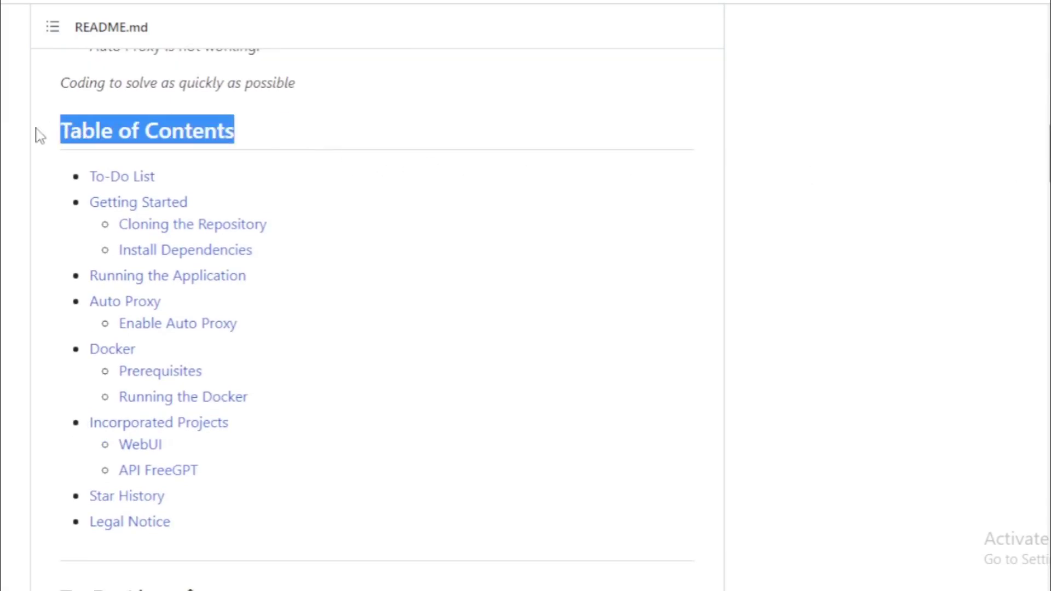
pyautogui.click(352, 148)
pyautogui.scroll(-8, 376, 322)
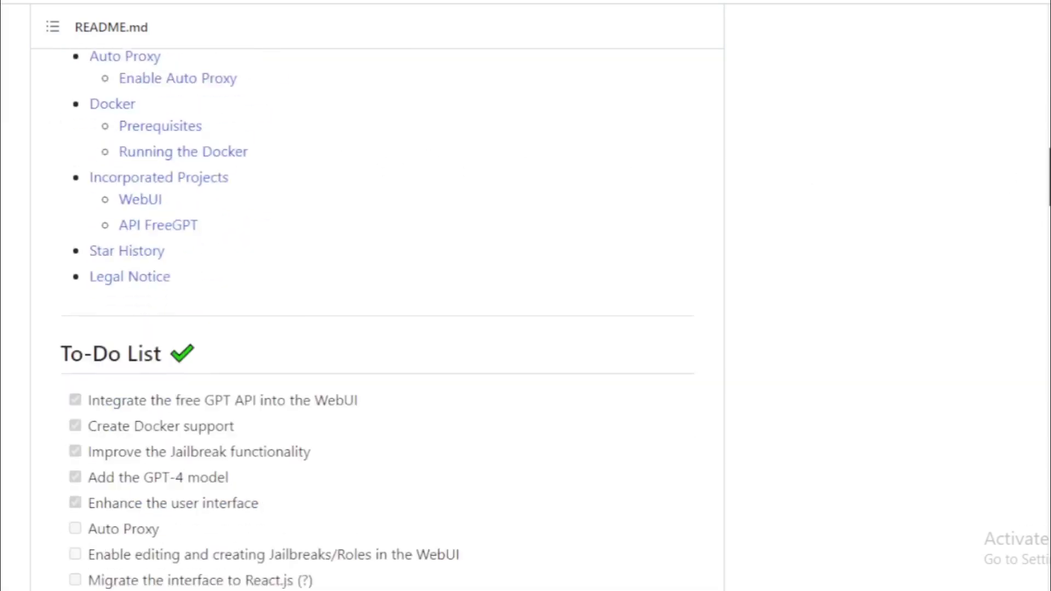
pyautogui.moveTo(410, 116)
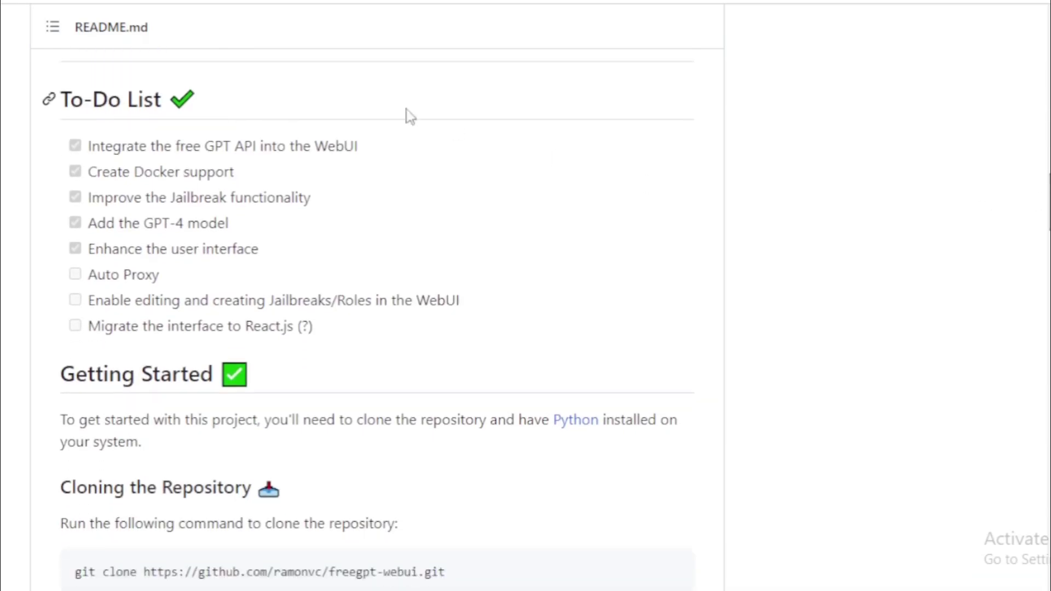
# Highlight the To-Do List: free GPT API, Docker, Jailbreak, GPT-4 and UI items
pyautogui.moveTo(210, 104); pyautogui.dragTo(65, 102)
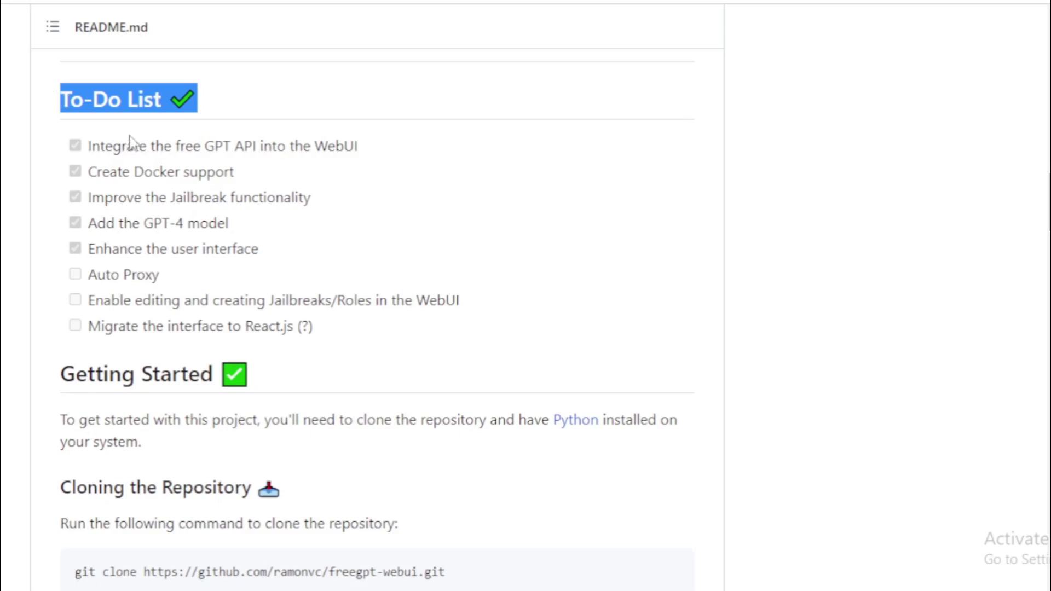
pyautogui.moveTo(357, 146); pyautogui.dragTo(88, 148)
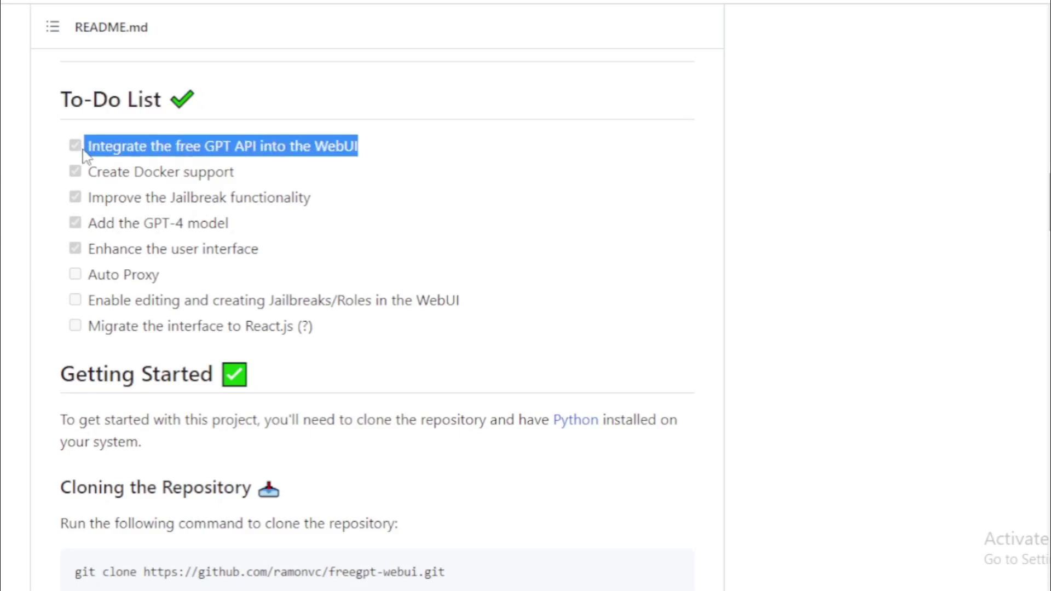
pyautogui.moveTo(233, 172); pyautogui.dragTo(89, 173)
pyautogui.moveTo(310, 198); pyautogui.dragTo(93, 198)
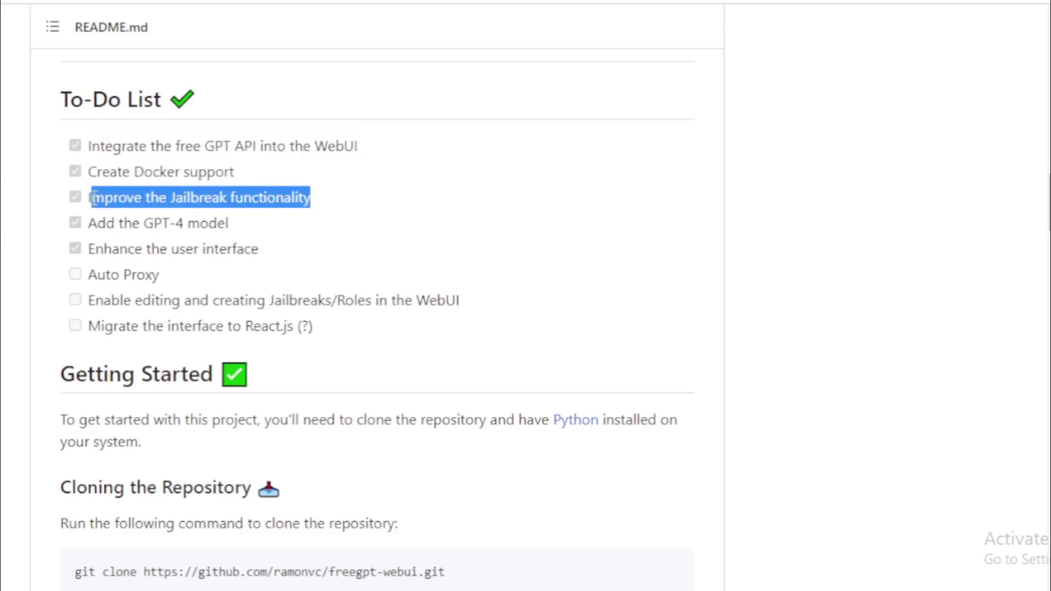
pyautogui.moveTo(271, 219); pyautogui.dragTo(100, 225)
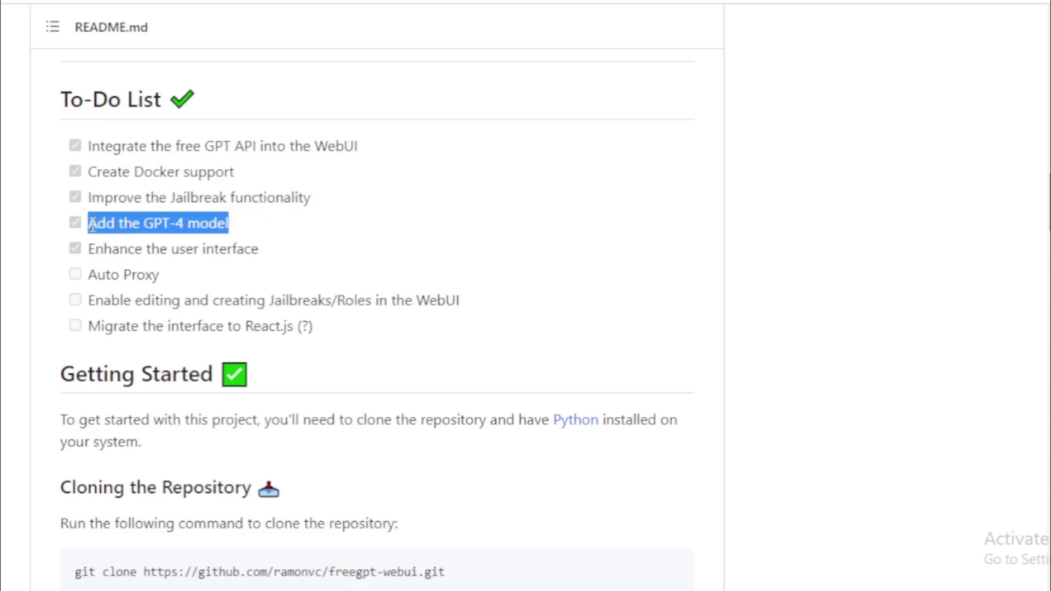
pyautogui.moveTo(258, 249); pyautogui.dragTo(81, 254)
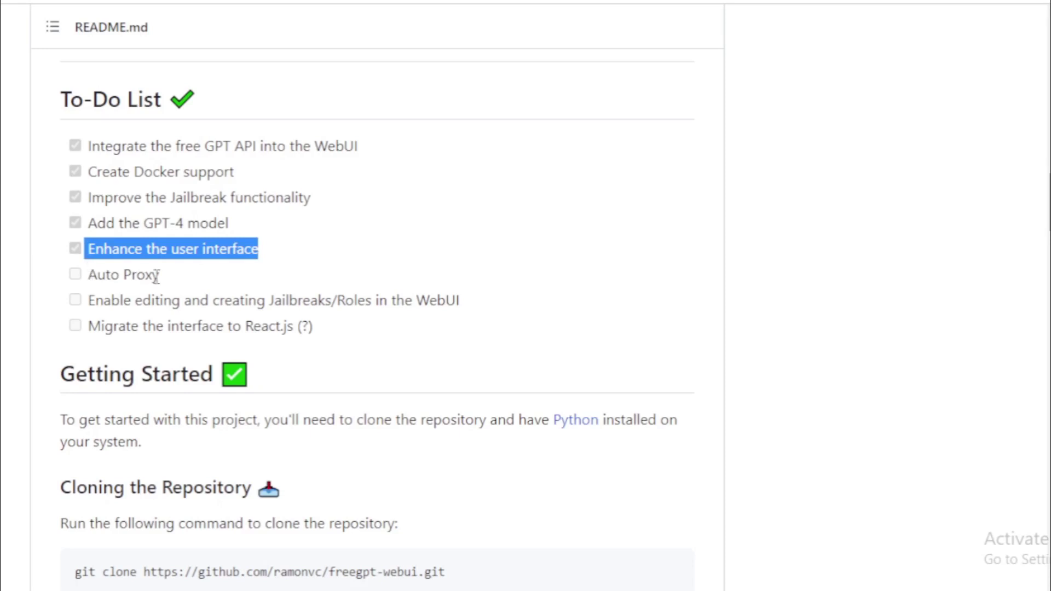
# Highlight the Auto Proxy, Jailbreaks/Roles and React.js to-dos, then the Getting Started heading
pyautogui.moveTo(166, 272); pyautogui.dragTo(86, 273)
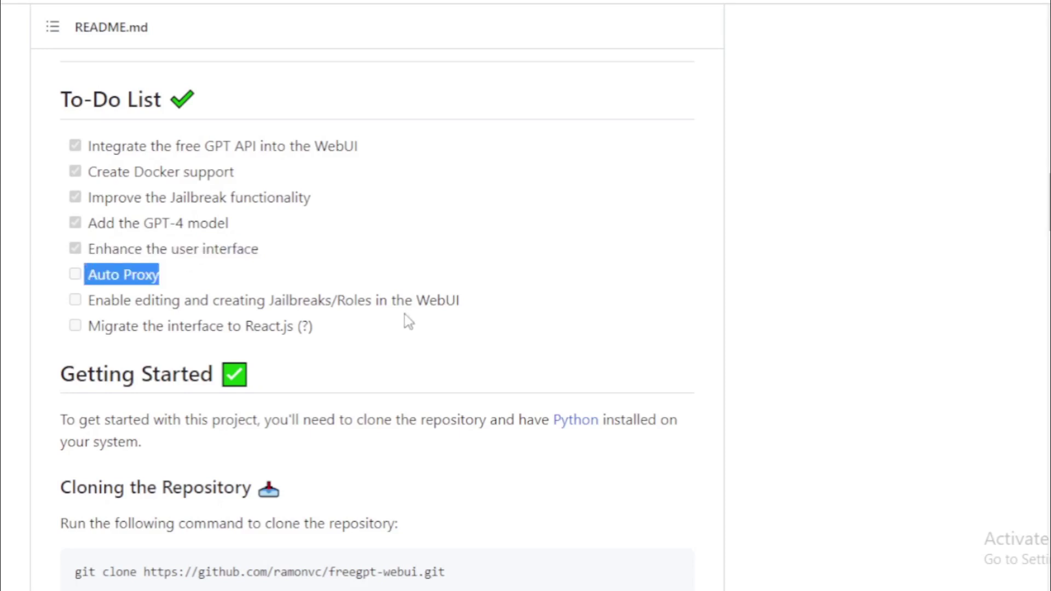
pyautogui.moveTo(475, 303); pyautogui.dragTo(96, 306)
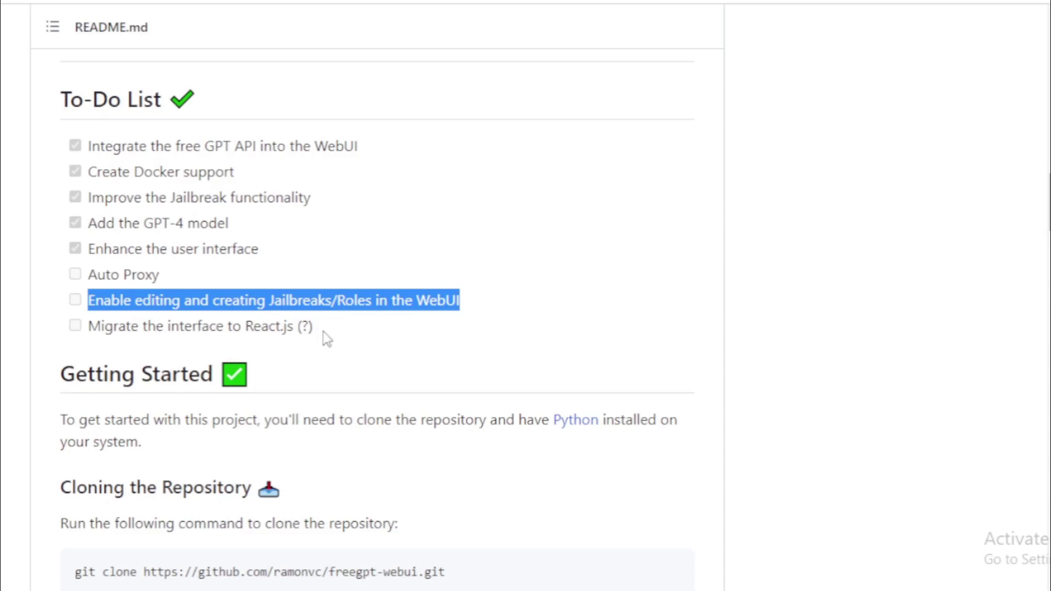
pyautogui.moveTo(327, 331); pyautogui.dragTo(94, 327)
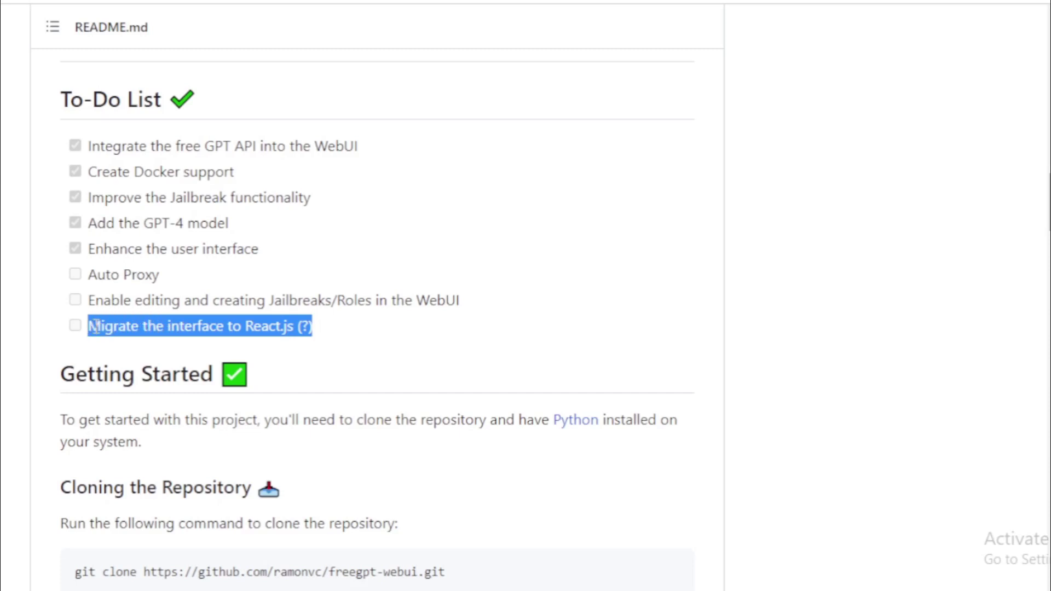
pyautogui.click(94, 327)
pyautogui.moveTo(280, 382); pyautogui.dragTo(55, 390)
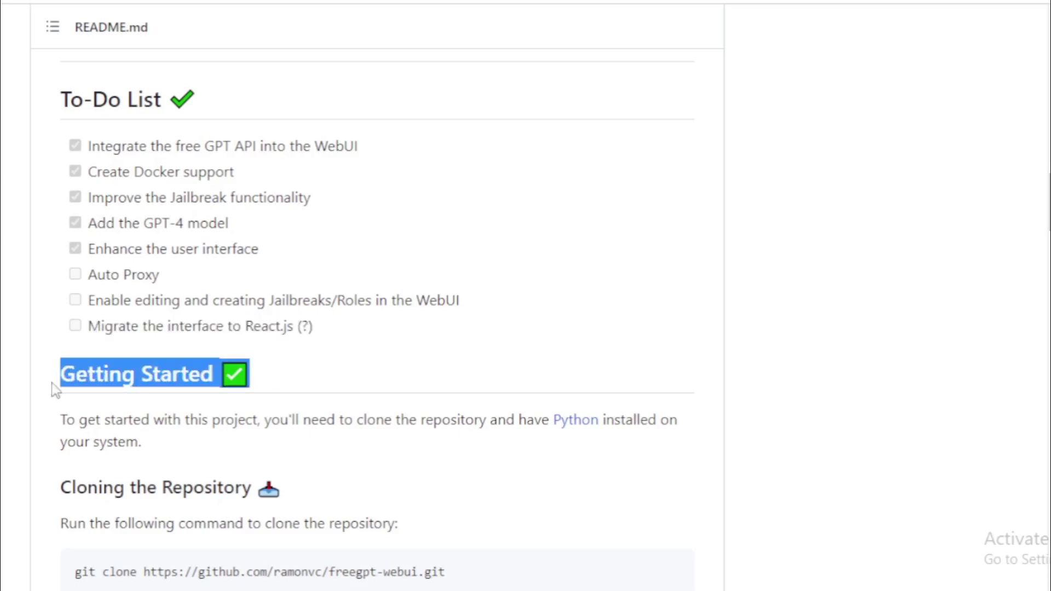
# Scroll down to the README's Docker section and highlight its heading
pyautogui.click(39, 389)
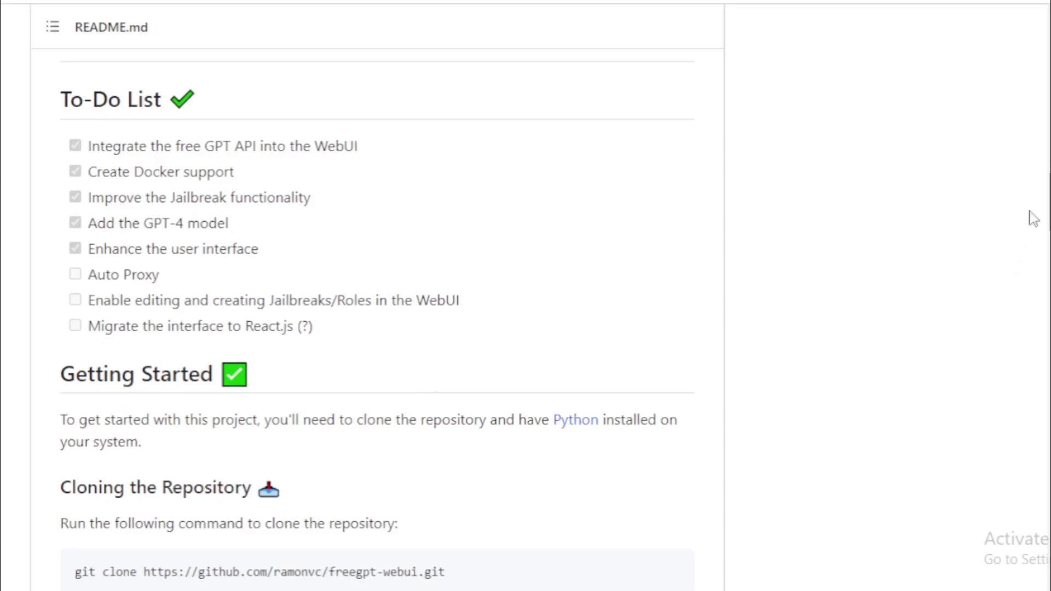
pyautogui.scroll(-2, 377, 322)
pyautogui.scroll(-2, 376, 322)
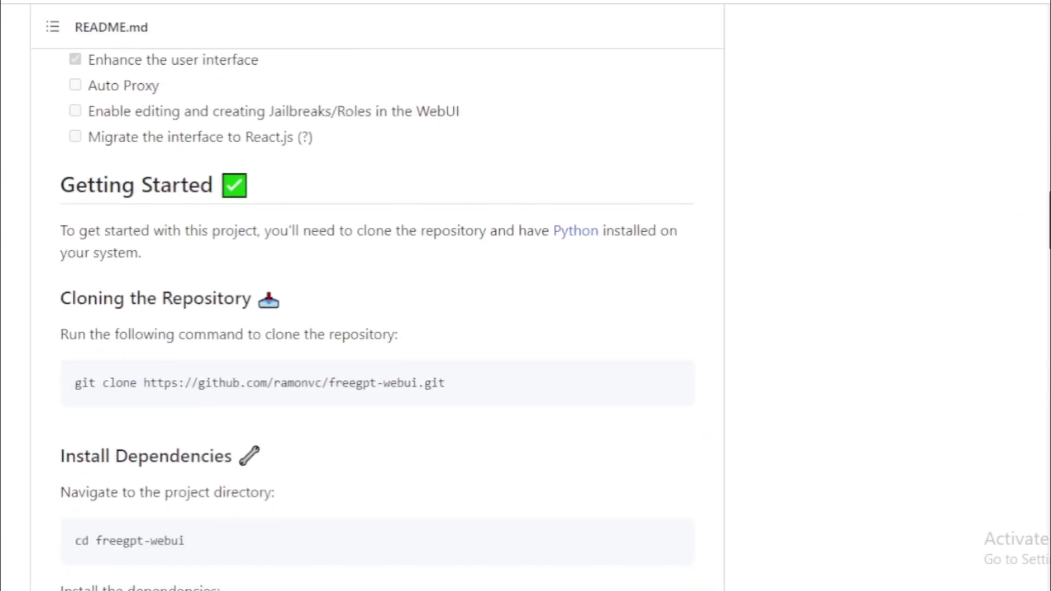
pyautogui.scroll(-2, 376, 321)
pyautogui.moveTo(1046, 229); pyautogui.dragTo(1030, 345)
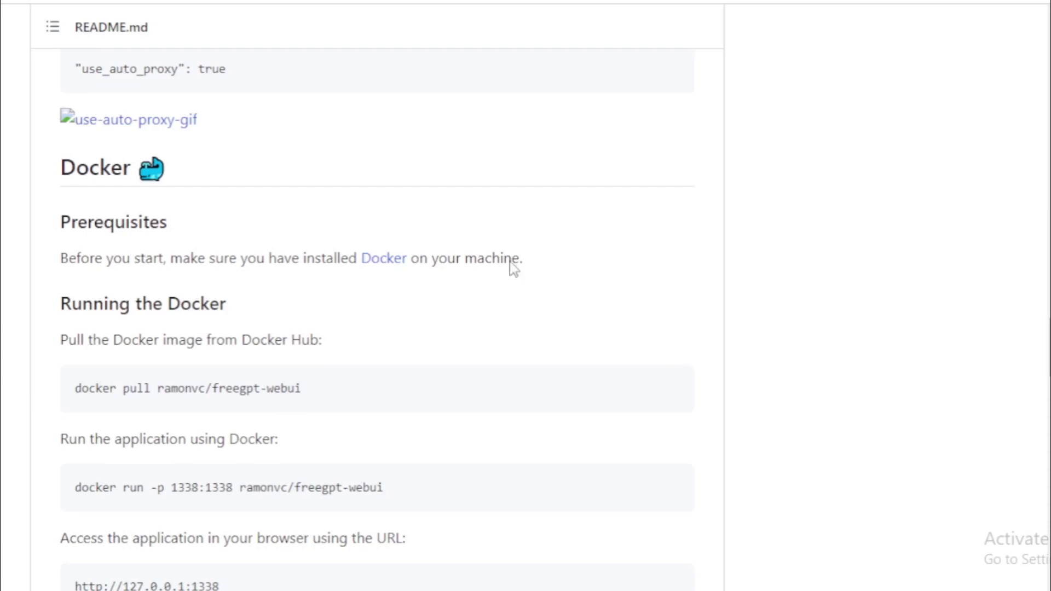
pyautogui.moveTo(209, 180); pyautogui.dragTo(66, 178)
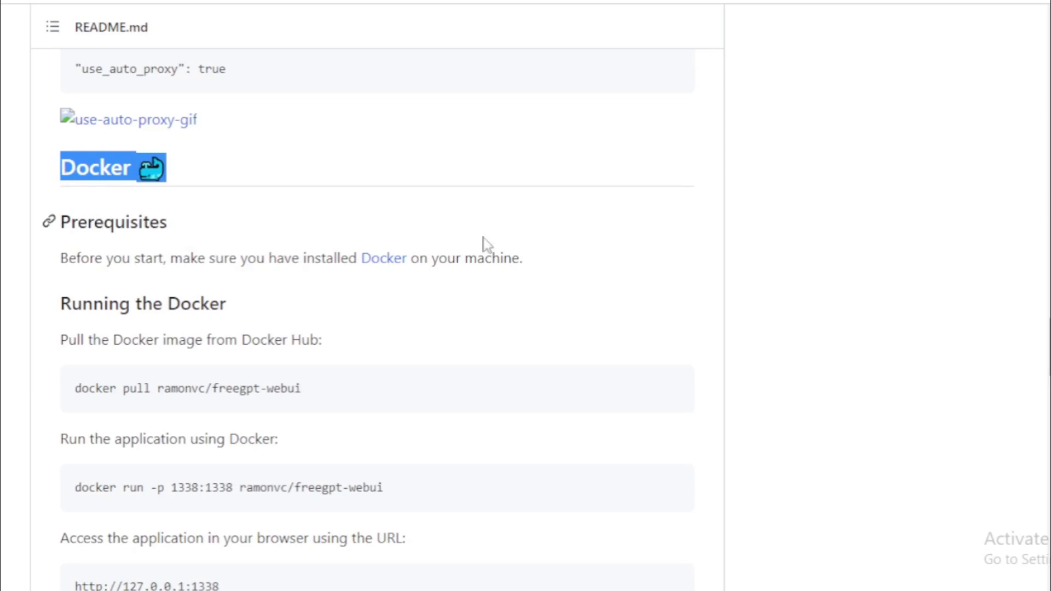
pyautogui.click(749, 186)
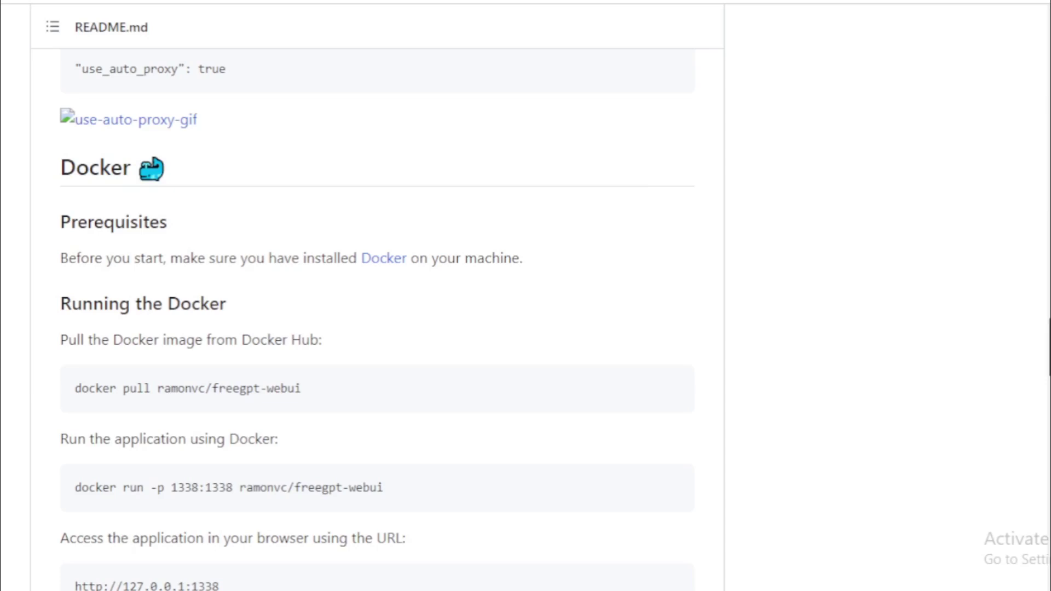
# Scroll past the Docker run and stop commands to Incorporated Projects
pyautogui.scroll(-1, 377, 327)
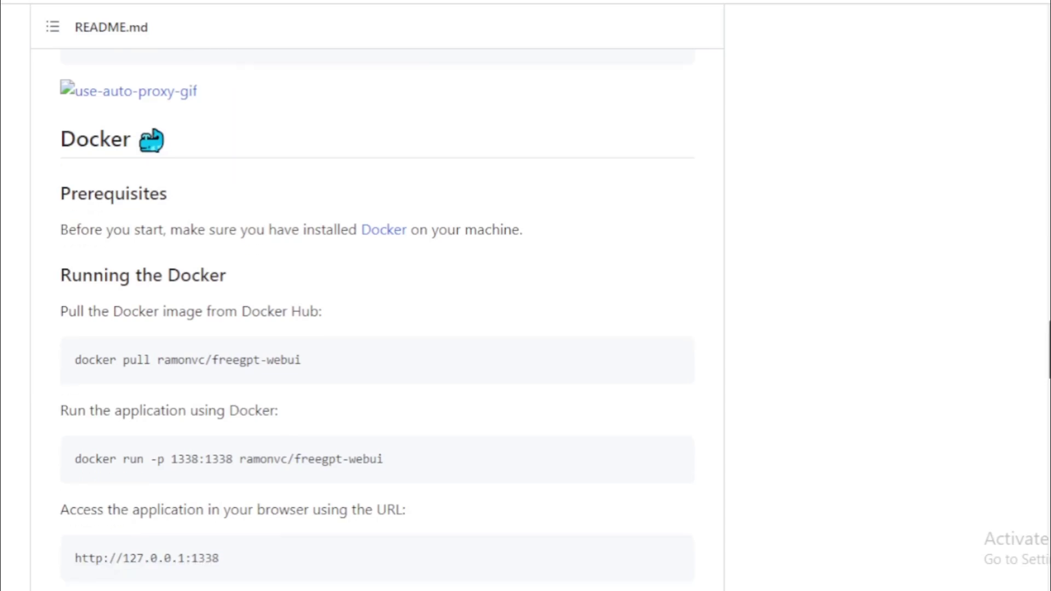
pyautogui.scroll(-1, 1041, 393)
pyautogui.scroll(-2, 1042, 393)
pyautogui.scroll(-2, 1041, 393)
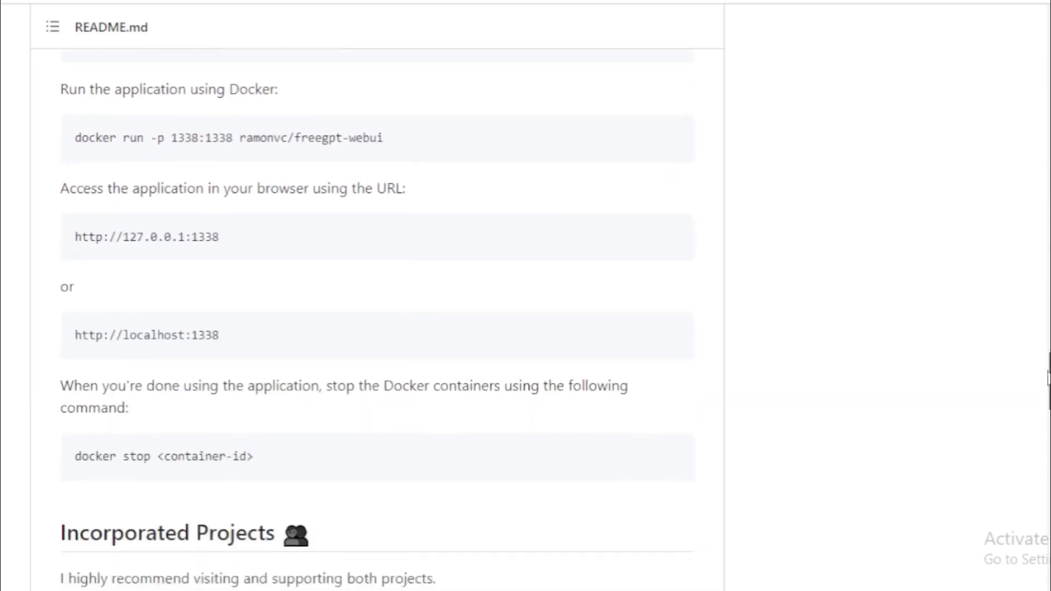
pyautogui.scroll(-2, 1042, 393)
pyautogui.scroll(-2, 1041, 393)
pyautogui.scroll(-1, 1033, 398)
pyautogui.scroll(-1, 1029, 406)
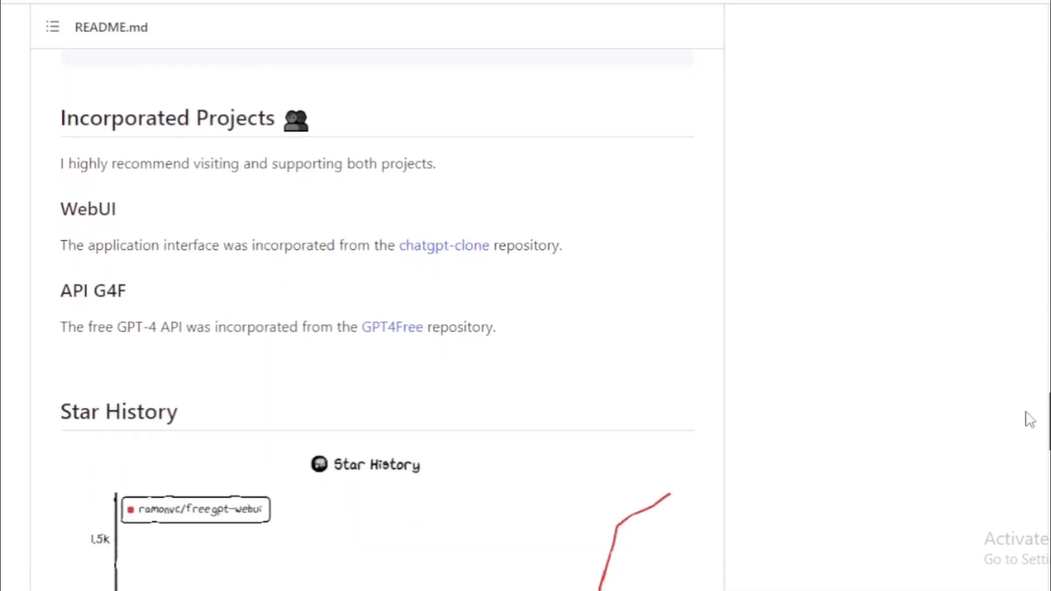
pyautogui.scroll(-2, 1023, 419)
pyautogui.scroll(-2, 1012, 438)
pyautogui.scroll(-2, 1009, 454)
pyautogui.scroll(6, 1020, 422)
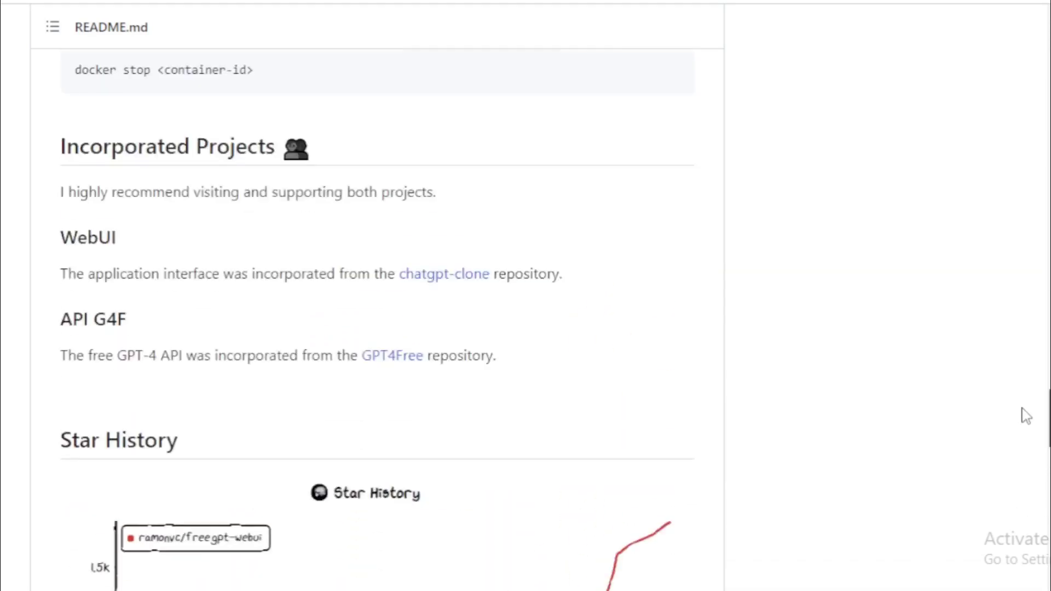
pyautogui.scroll(1, 1025, 415)
# Highlight the Incorporated Projects heading and the WebUI and API G4F credits
pyautogui.moveTo(311, 185)
pyautogui.mouseDown()
pyautogui.moveTo(139, 187)
pyautogui.moveTo(79, 207)
pyautogui.mouseUp()
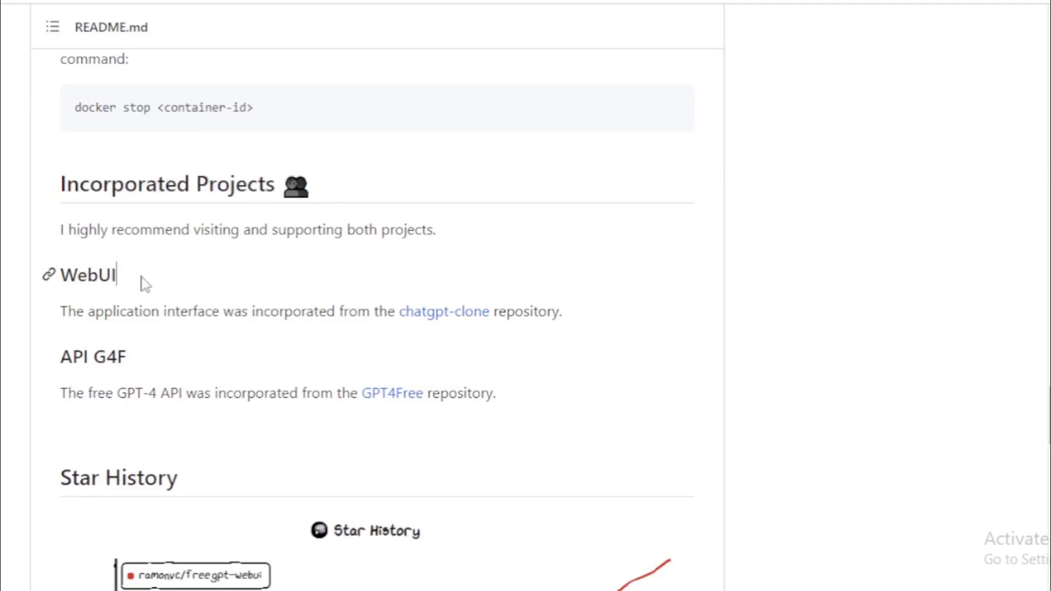
pyautogui.moveTo(140, 281)
pyautogui.mouseDown()
pyautogui.moveTo(67, 282)
pyautogui.moveTo(127, 312)
pyautogui.moveTo(575, 321)
pyautogui.mouseUp()
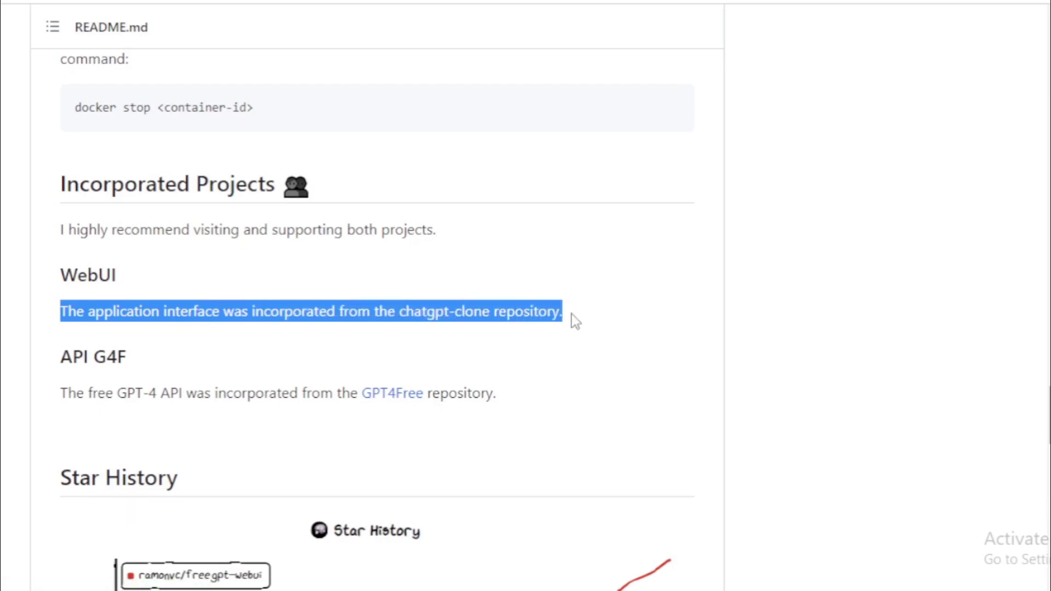
pyautogui.click(575, 322)
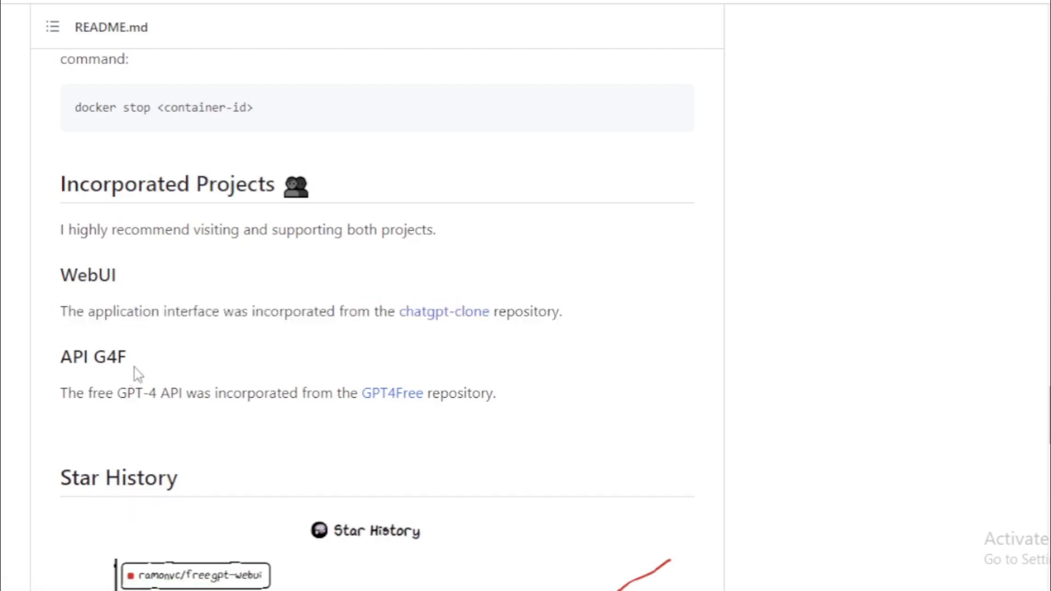
pyautogui.moveTo(130, 360)
pyautogui.mouseDown()
pyautogui.moveTo(53, 358)
pyautogui.moveTo(57, 394)
pyautogui.moveTo(516, 404)
pyautogui.mouseUp()
pyautogui.click(516, 404)
# Scroll past the Star History chart to the Disclaimer items
pyautogui.scroll(-3, 377, 325)
pyautogui.scroll(-2, 377, 325)
pyautogui.scroll(-1, 376, 325)
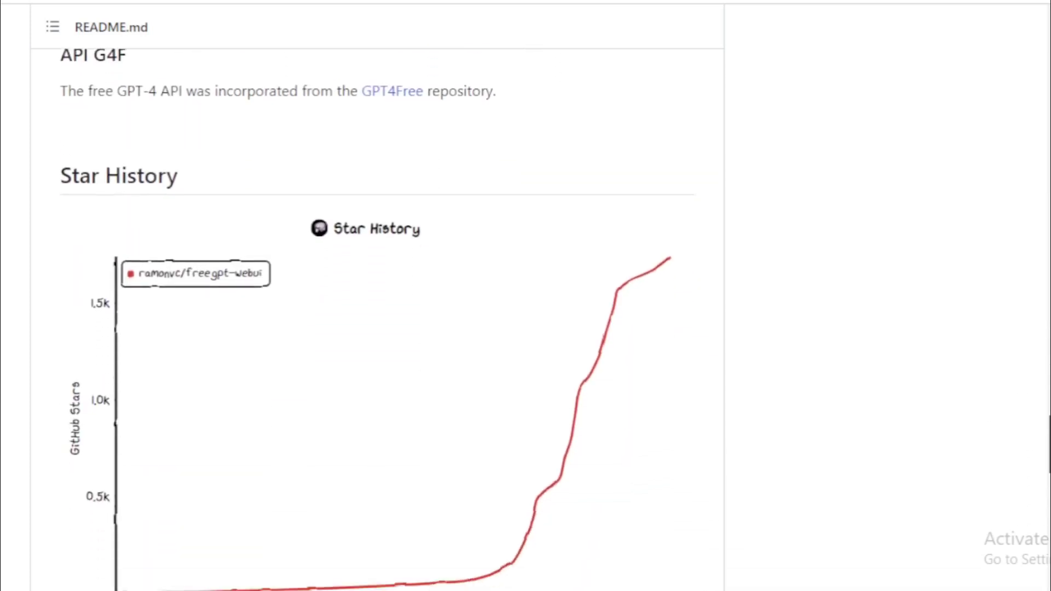
pyautogui.scroll(-1, 377, 325)
pyautogui.scroll(-5, 1038, 518)
# Scroll back to the README's Getting Started section and highlight its heading
pyautogui.scroll(-2, 1038, 517)
pyautogui.scroll(-6, 1039, 517)
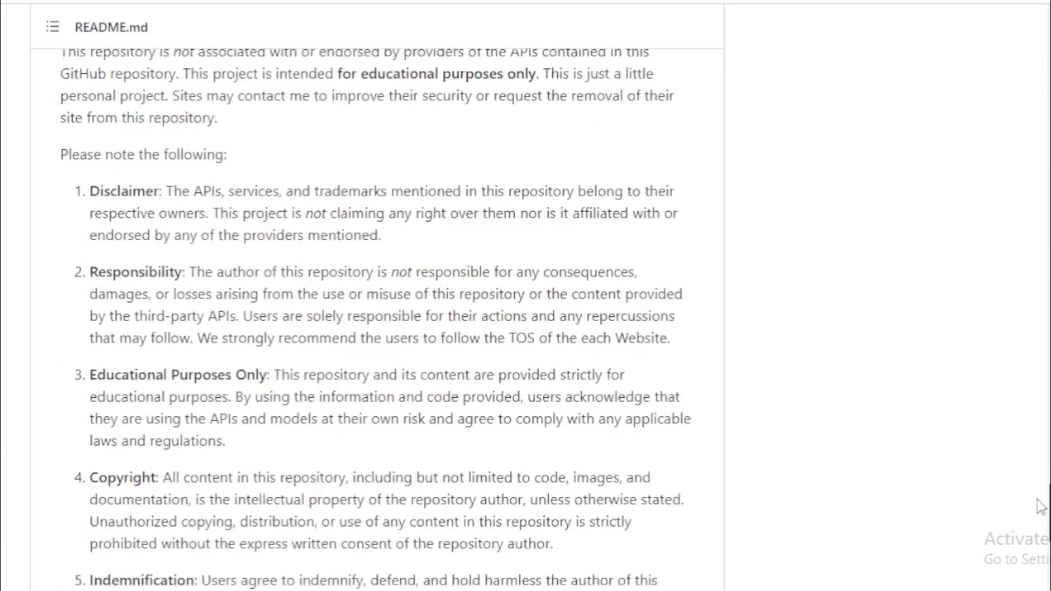
pyautogui.scroll(-1, 1038, 517)
pyautogui.scroll(-5, 1038, 517)
pyautogui.moveTo(1047, 552)
pyautogui.mouseDown()
pyautogui.moveTo(1047, 208)
pyautogui.moveTo(1047, 227)
pyautogui.mouseUp()
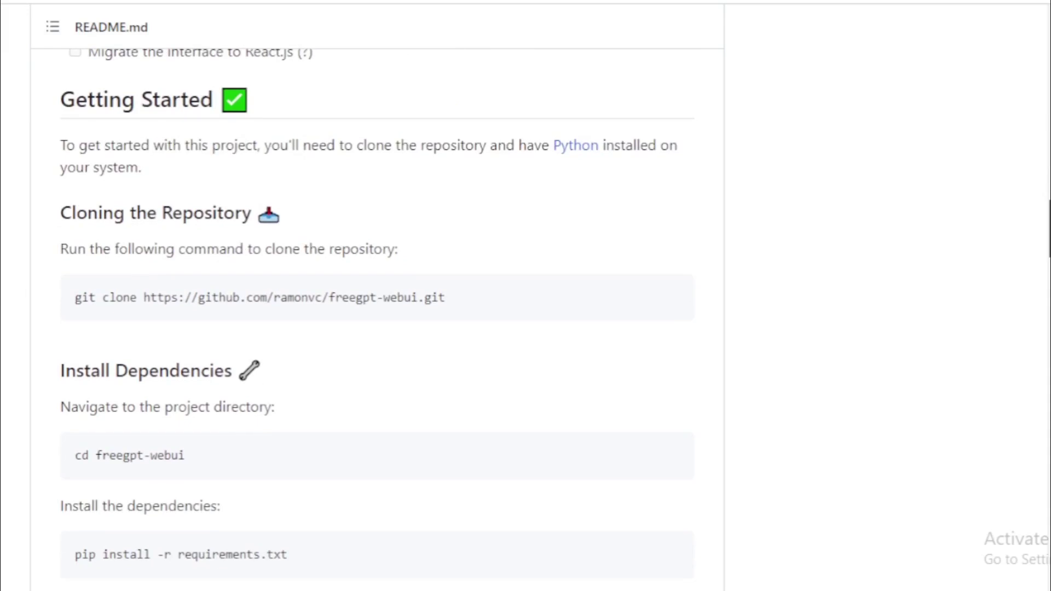
pyautogui.scroll(-1, 377, 304)
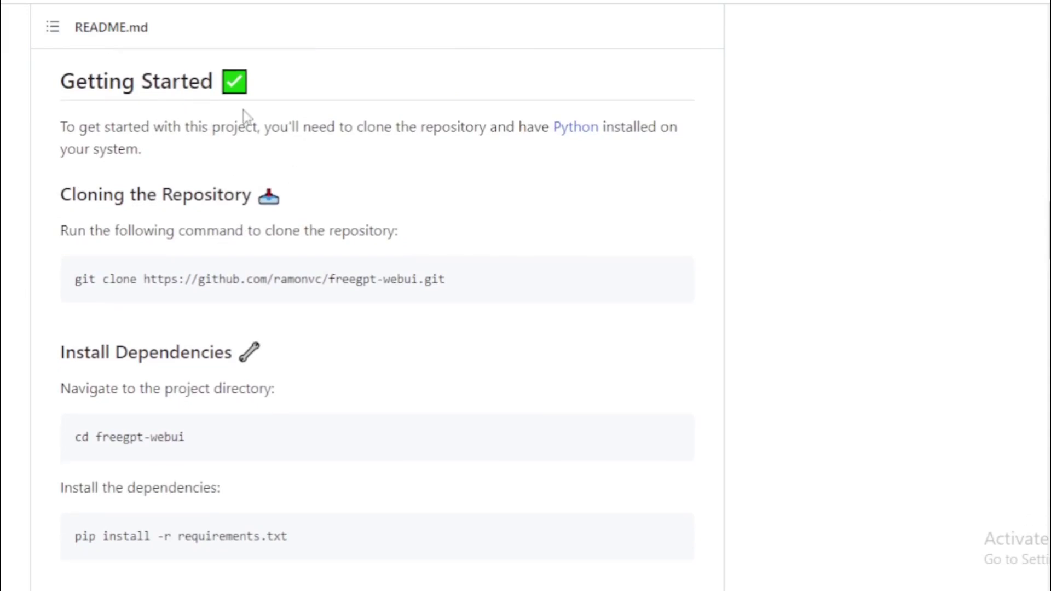
pyautogui.moveTo(290, 82); pyautogui.dragTo(55, 81)
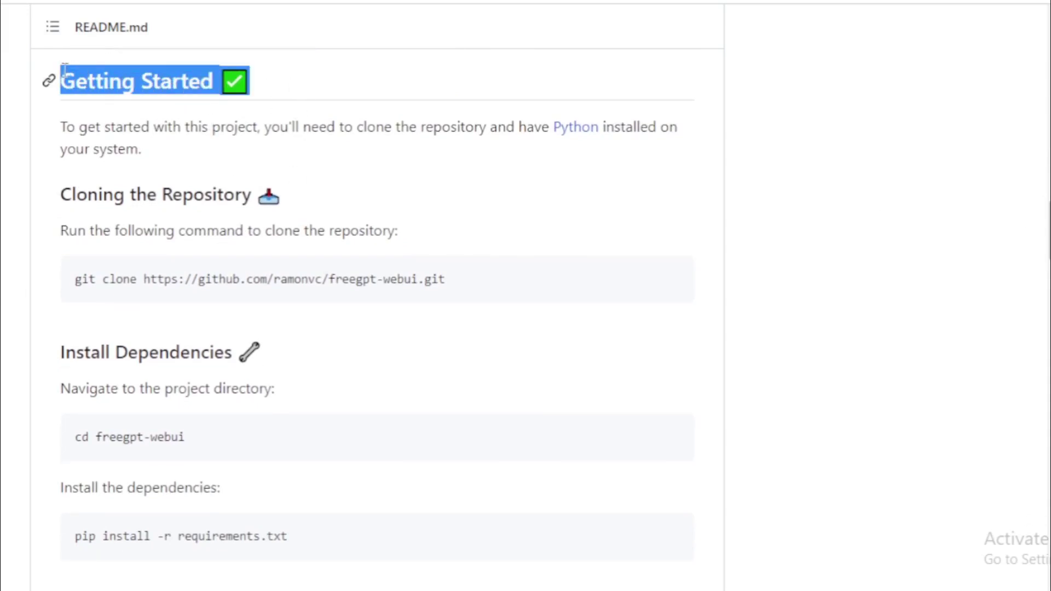
pyautogui.click(285, 85)
# Select the Cloning the Repository git clone command, then switch to VS Code
pyautogui.moveTo(296, 199); pyautogui.dragTo(63, 196)
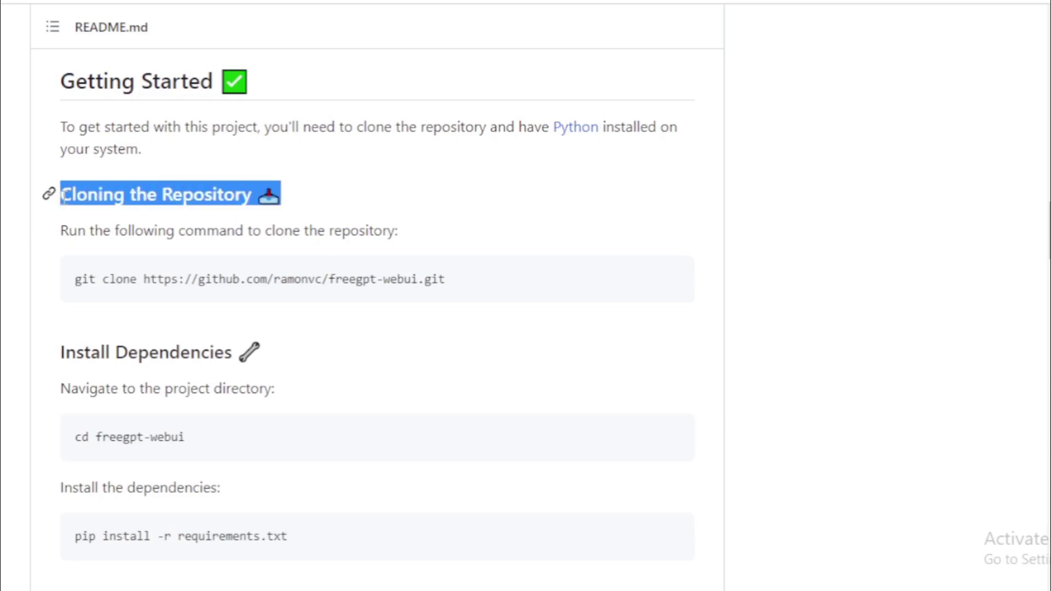
pyautogui.click(333, 301)
pyautogui.moveTo(479, 288); pyautogui.dragTo(80, 297)
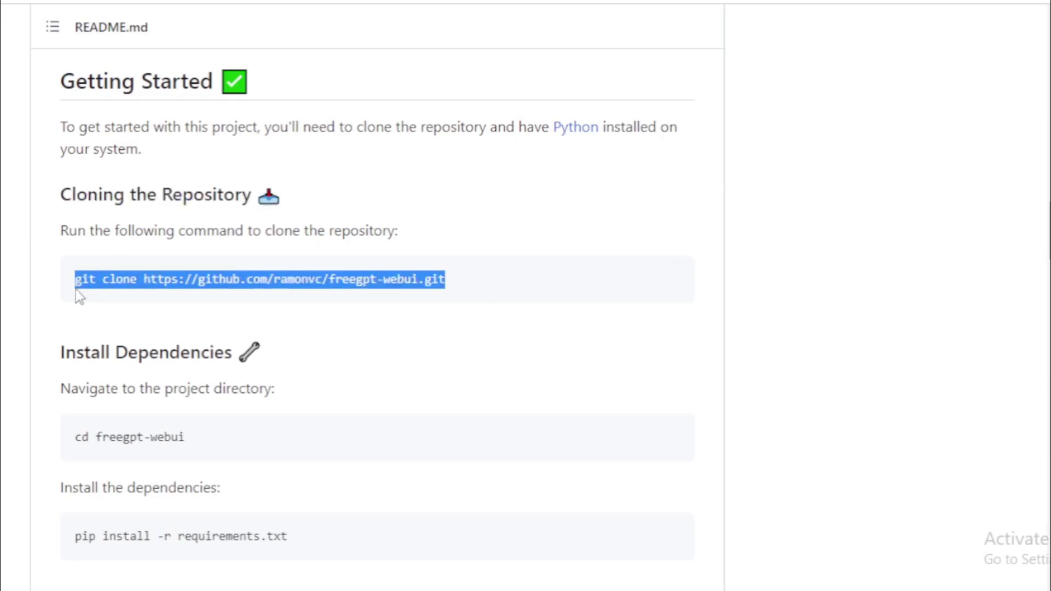
pyautogui.click(508, 293)
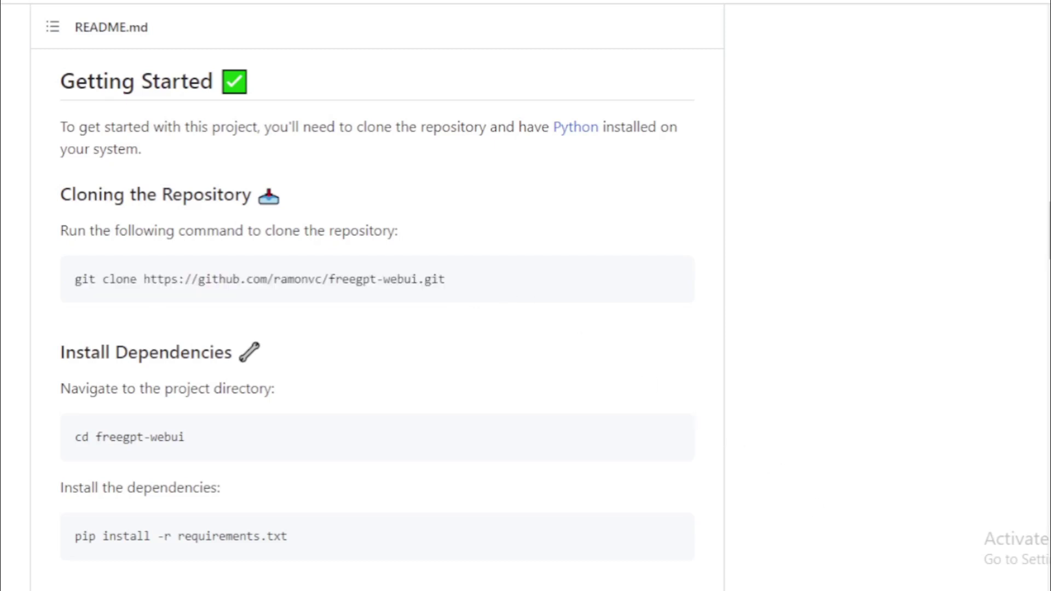
pyautogui.hotkey('alt', 'Tab')
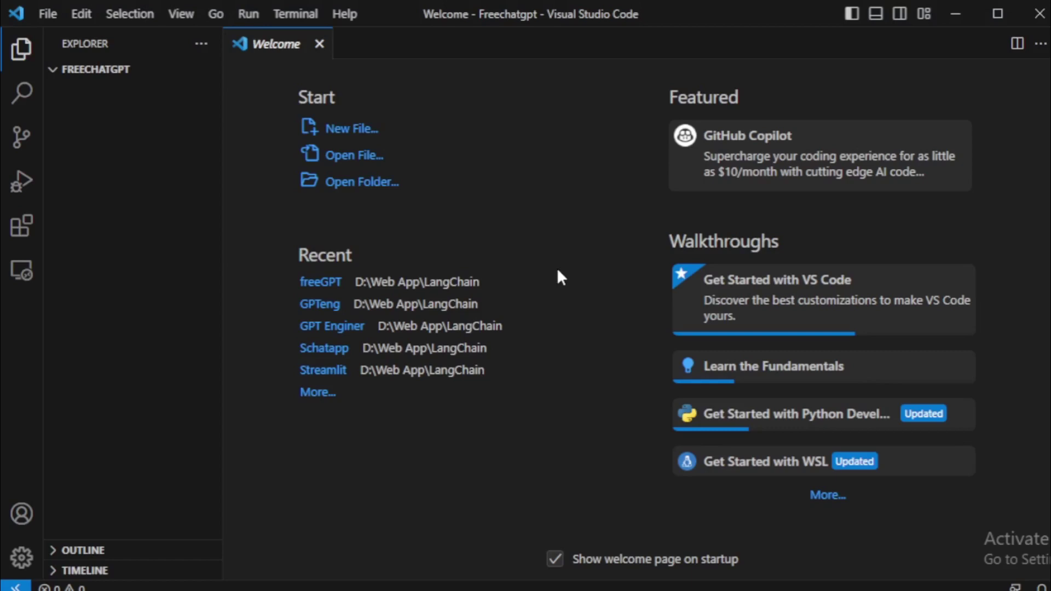
# Open a new terminal in the Freechatgpt folder using the Command Prompt shell
pyautogui.click(277, 12)
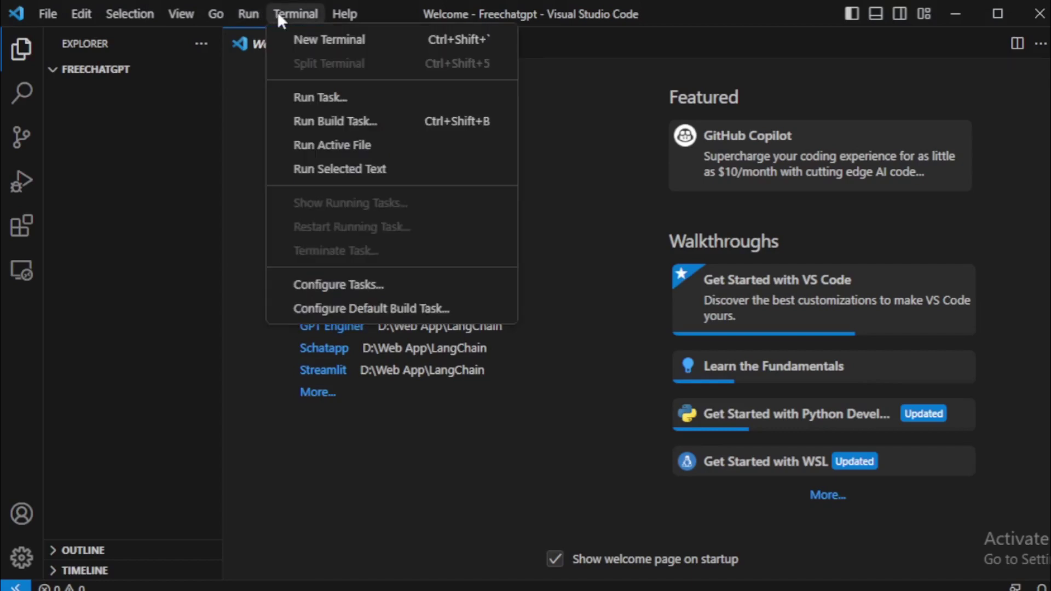
pyautogui.click(333, 47)
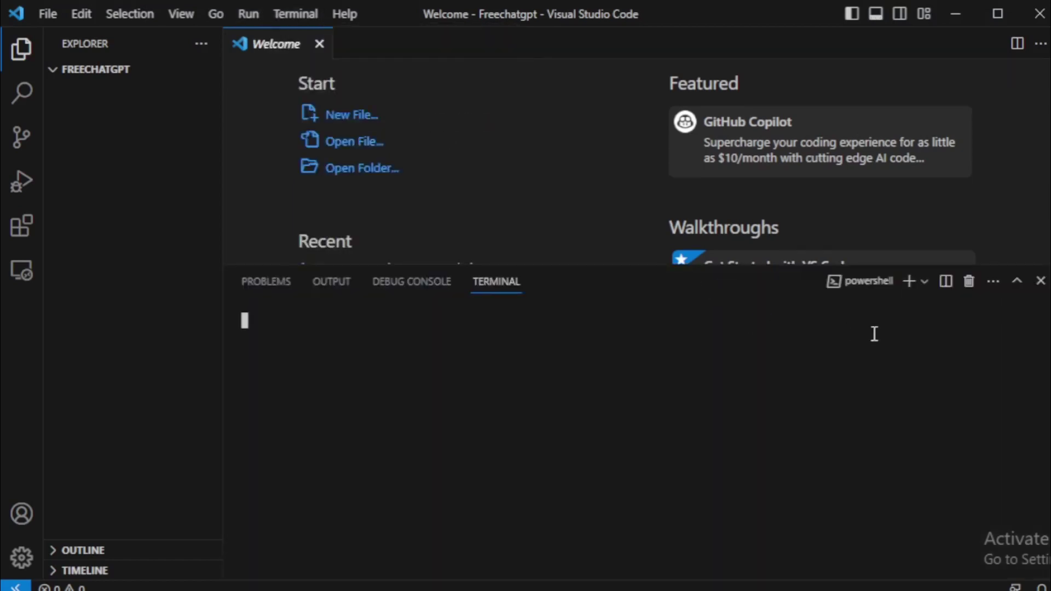
pyautogui.click(925, 283)
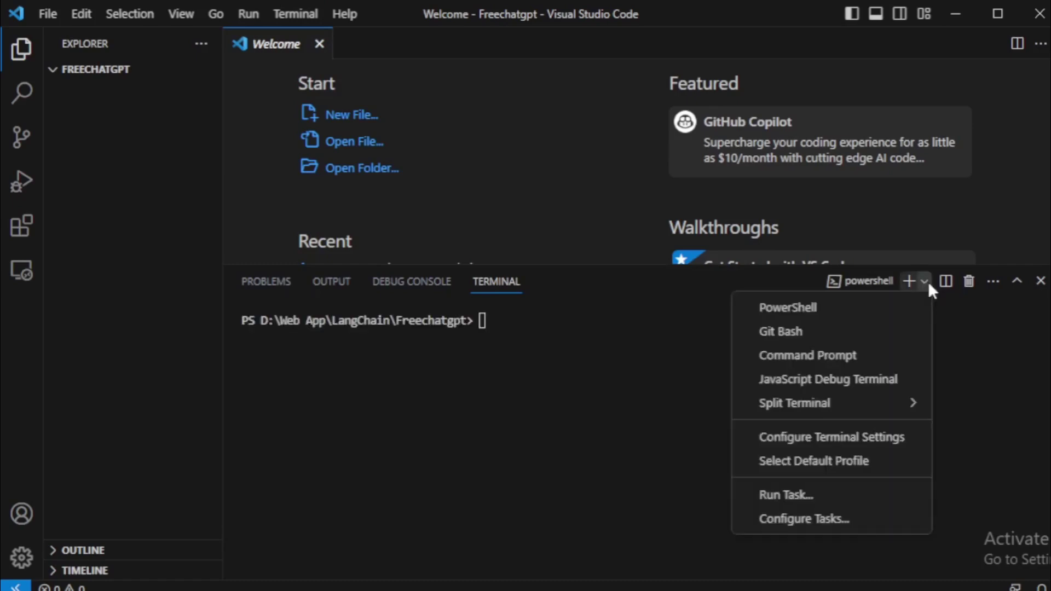
pyautogui.click(819, 364)
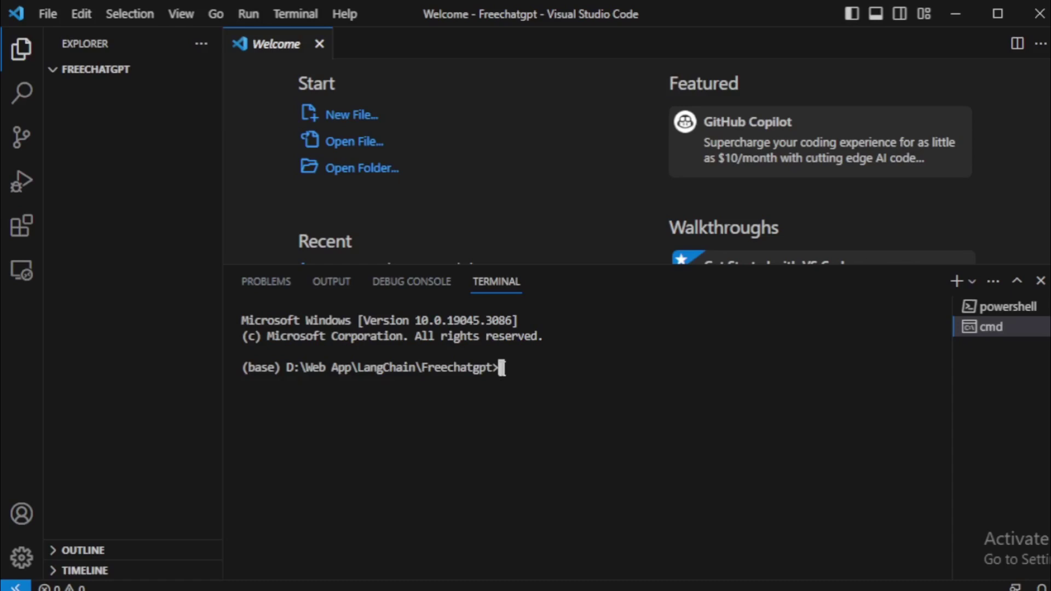
# Run 'conda create --name freegpt python=3.11.3' and confirm the install with y
pyautogui.write('con')
pyautogui.write('da create --name ')
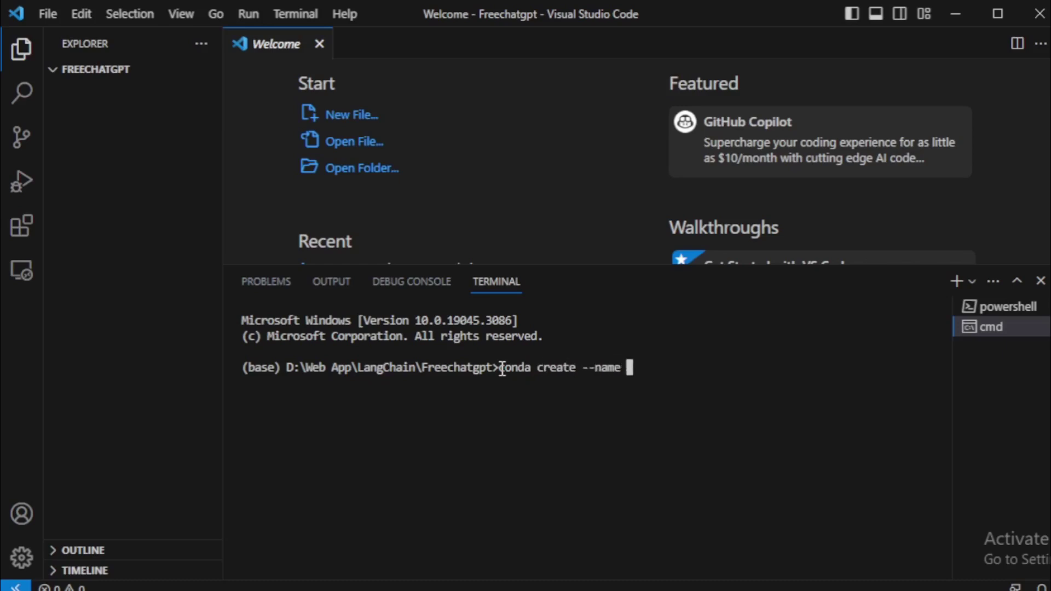
pyautogui.write('freegpt ')
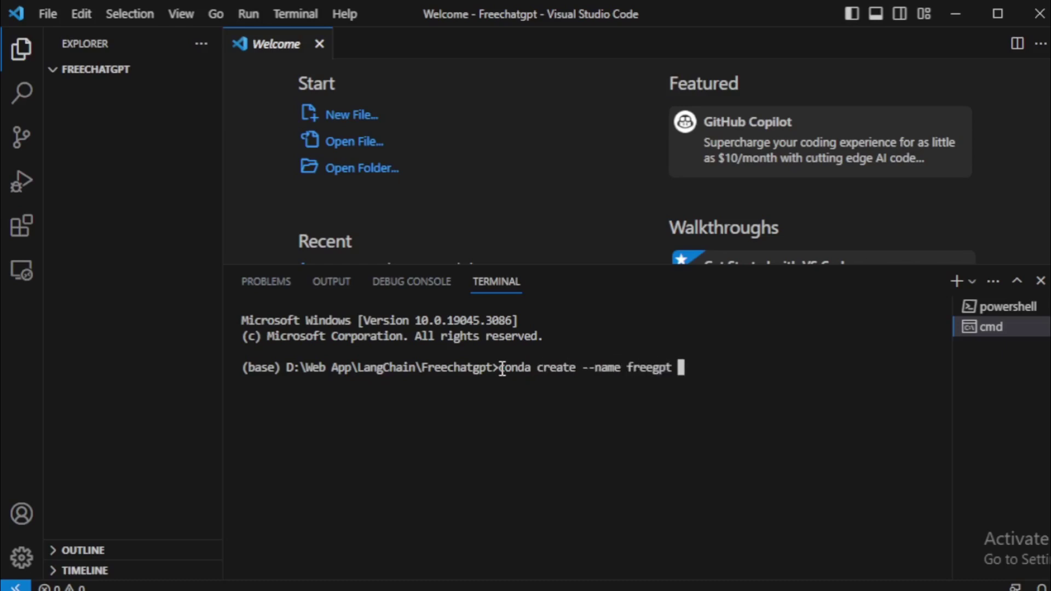
pyautogui.write('python=3.11.')
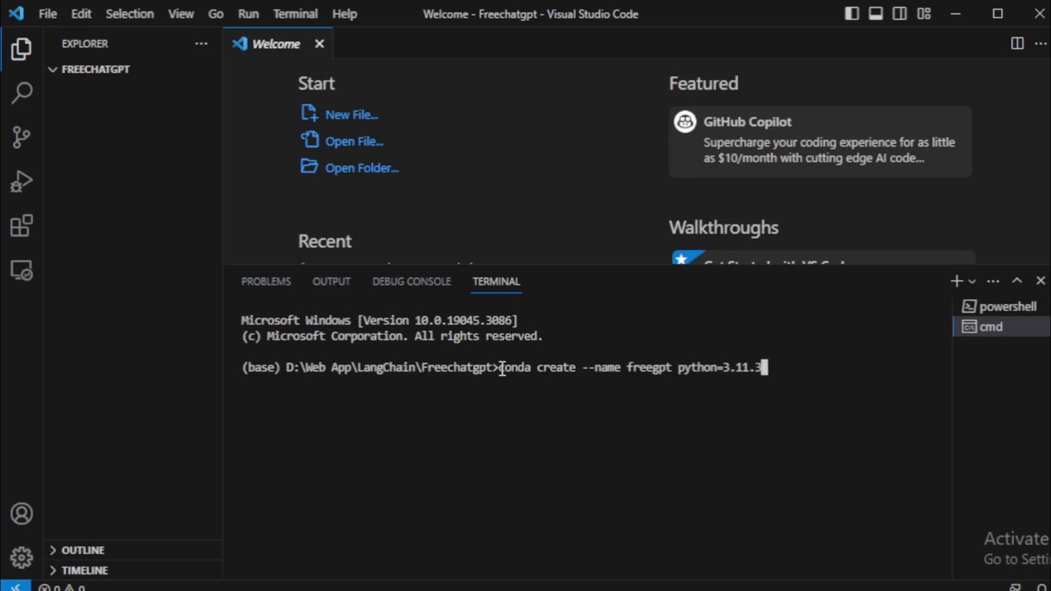
pyautogui.write('3')
pyautogui.press('Return')
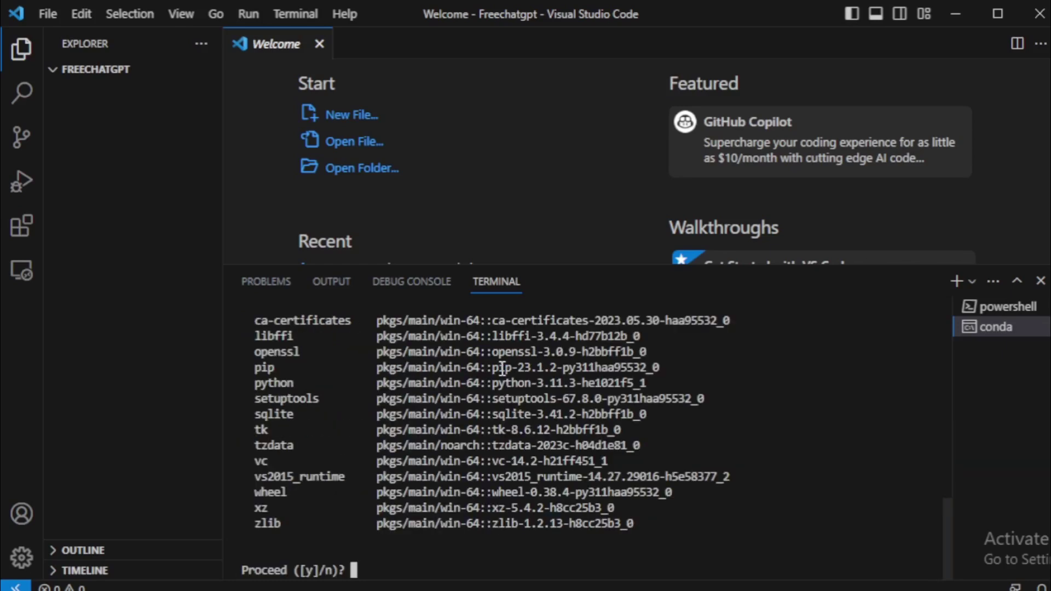
pyautogui.write('y')
pyautogui.press('Return')
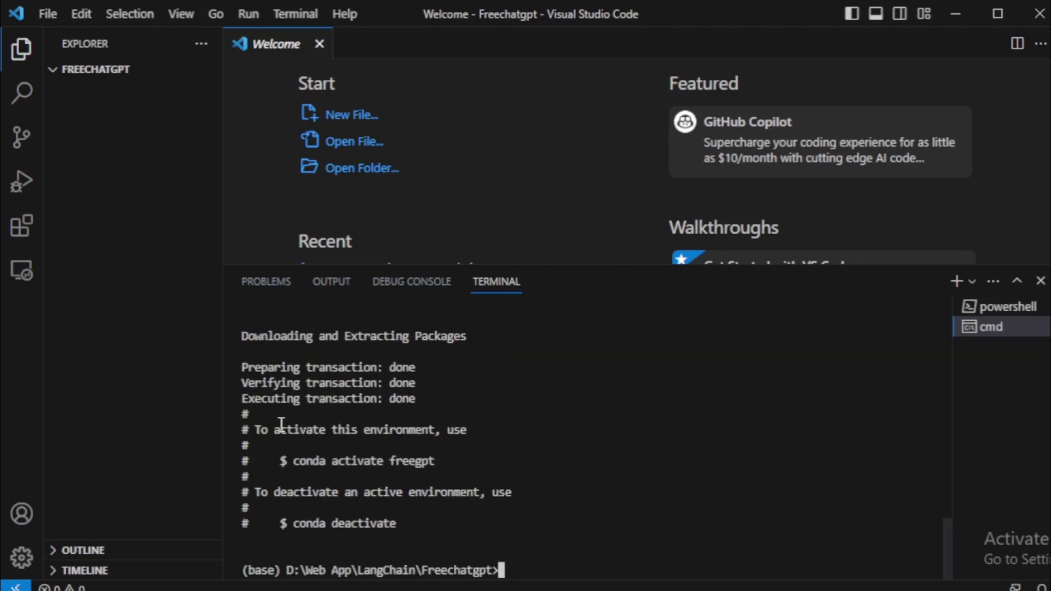
# Copy 'conda activate freegpt' into the terminal and run it, giving a (freegpt) prompt
pyautogui.moveTo(269, 430); pyautogui.dragTo(435, 430)
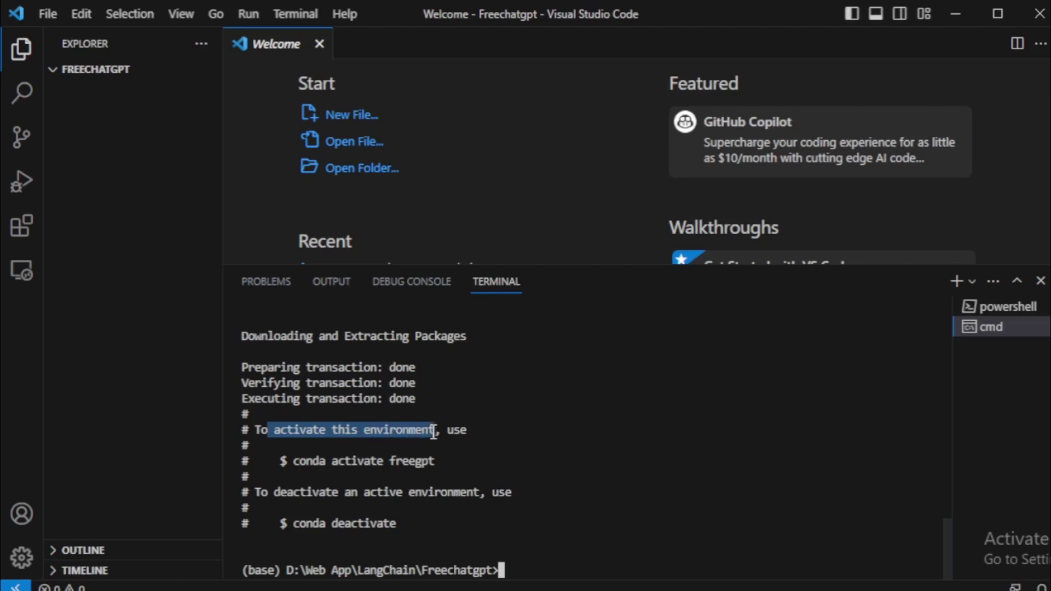
pyautogui.moveTo(293, 461); pyautogui.dragTo(439, 460)
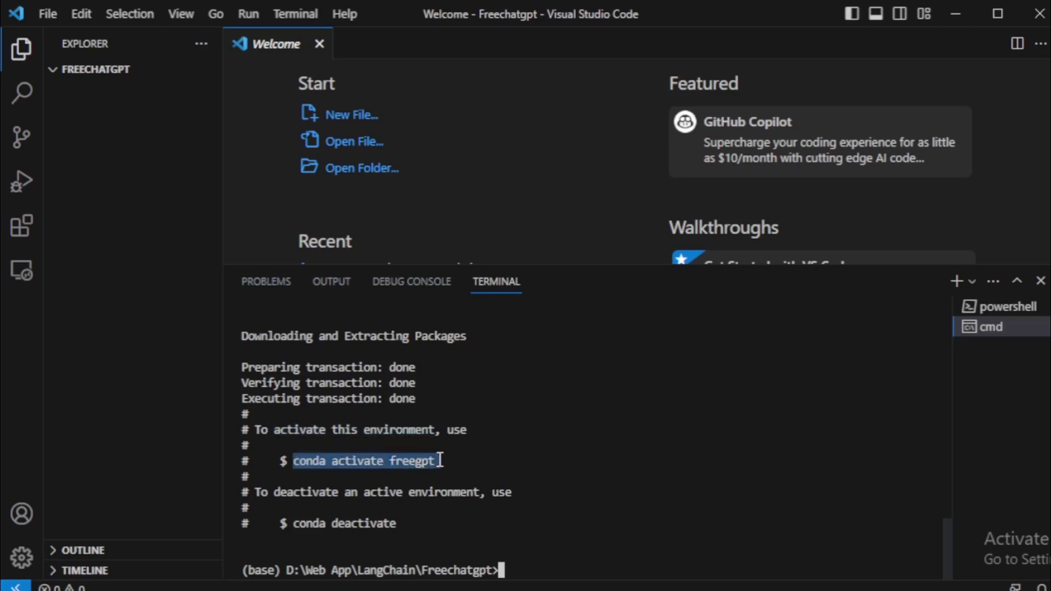
pyautogui.rightClick(439, 460)
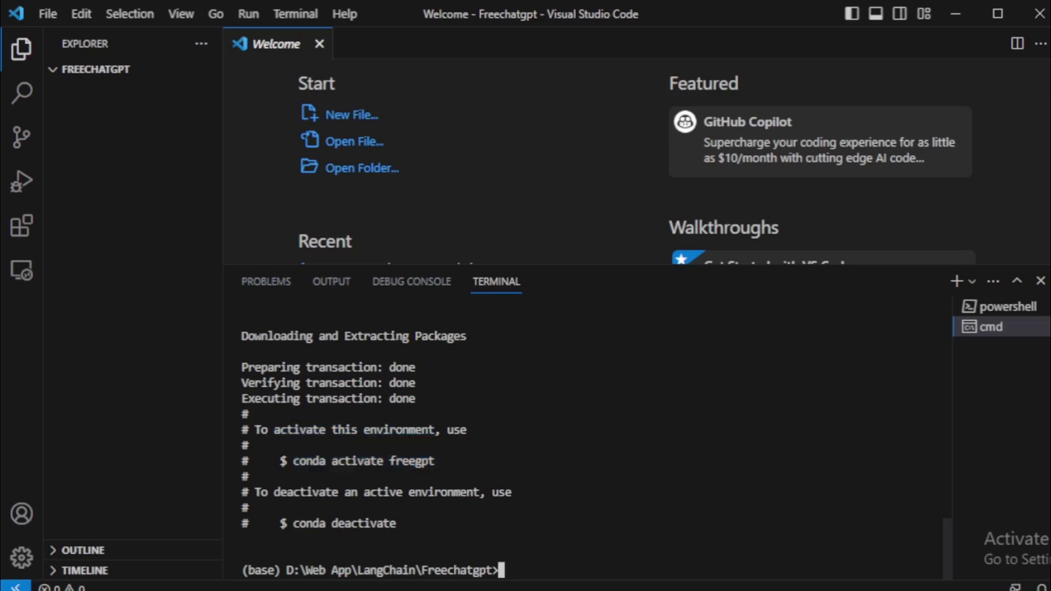
pyautogui.rightClick(506, 570)
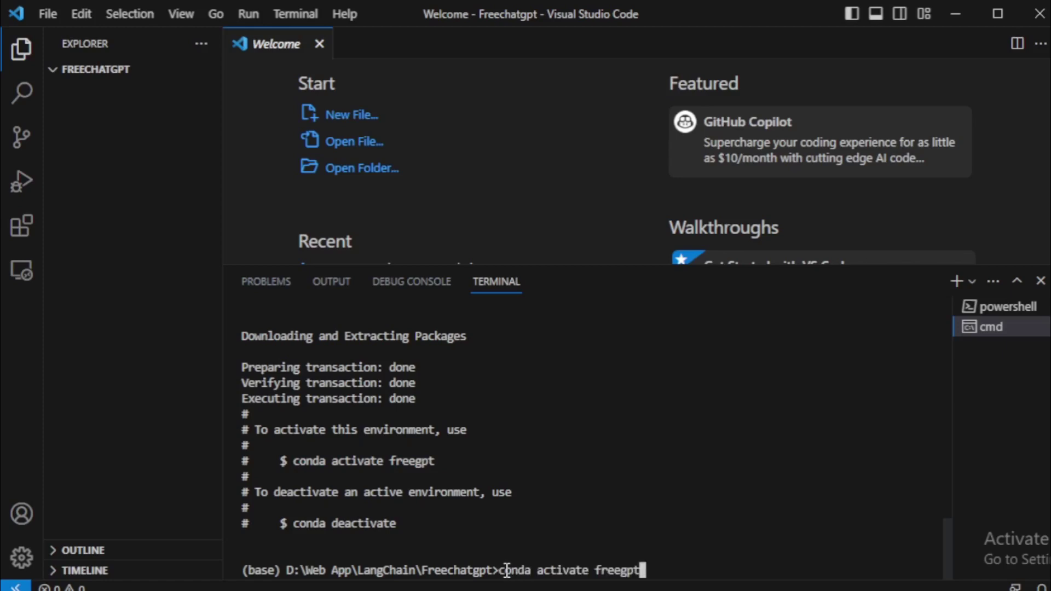
pyautogui.press('Return')
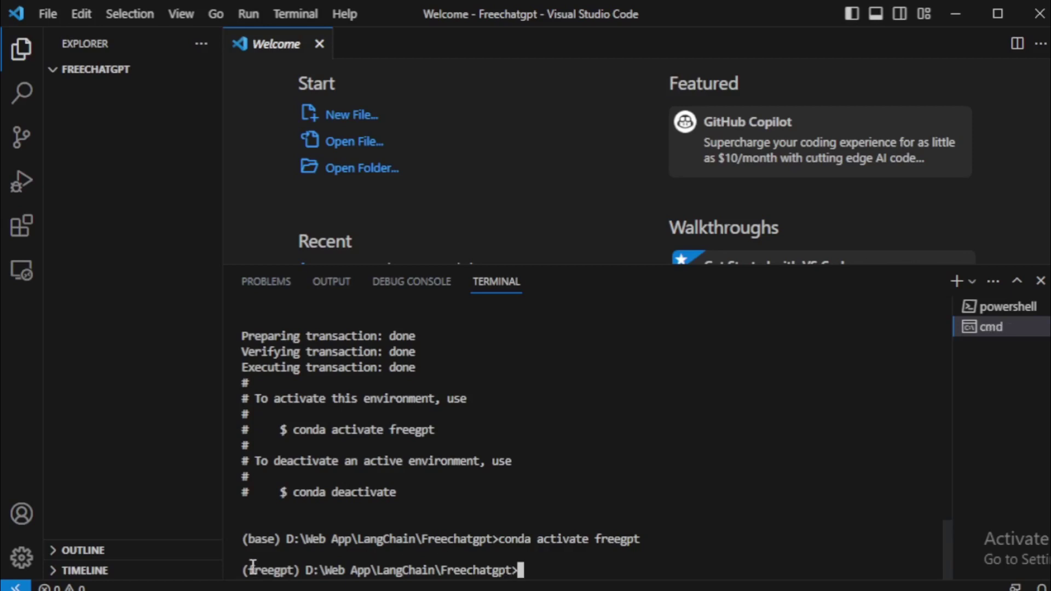
pyautogui.moveTo(248, 569); pyautogui.dragTo(294, 567)
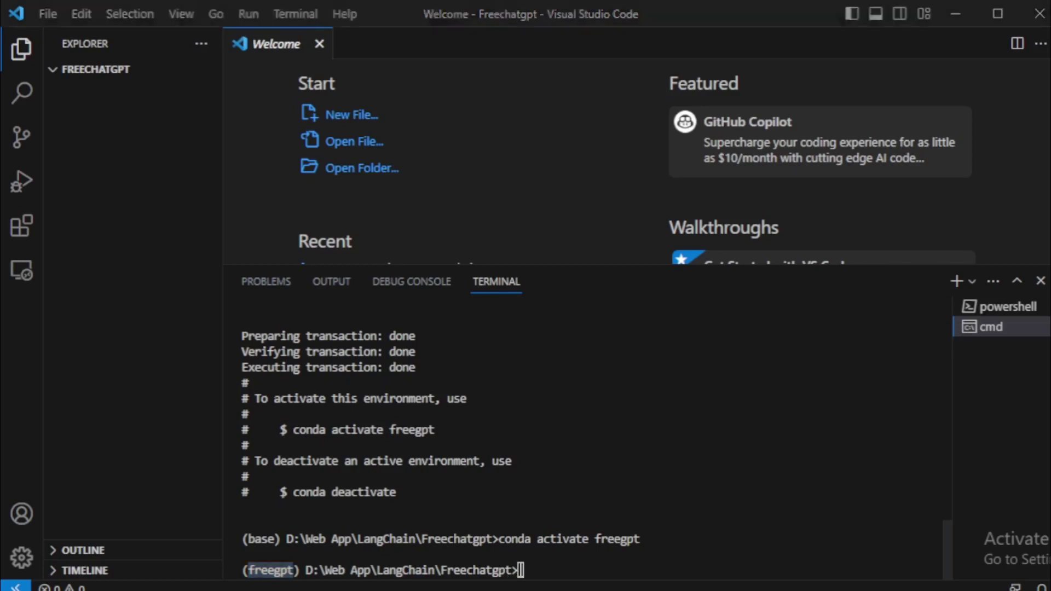
pyautogui.hotkey('ctrl', 'c')
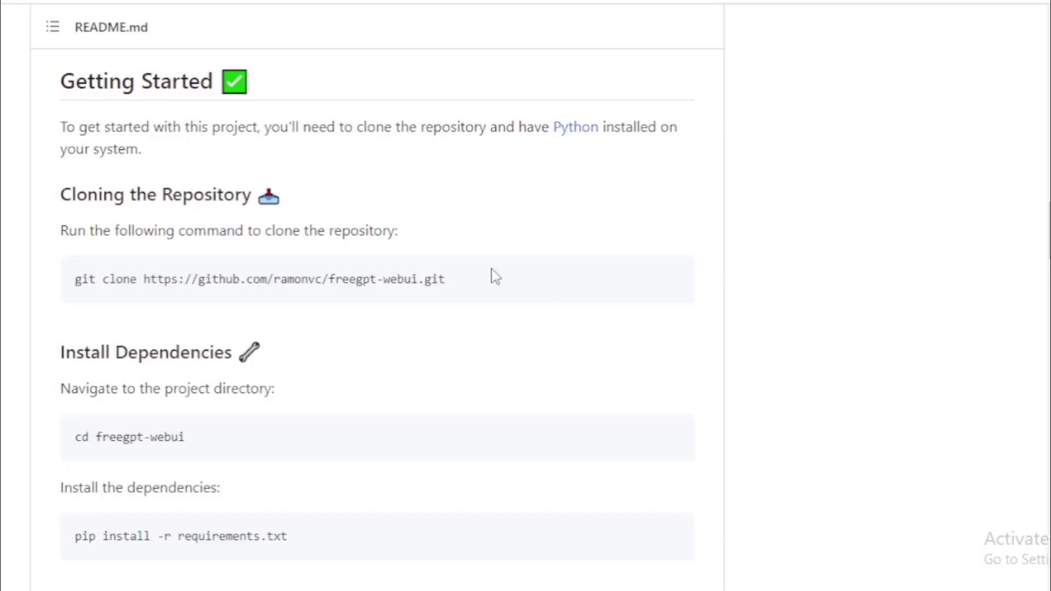
# Run the README's git clone command for freegpt-webui and expand the cloned folder in Explorer
pyautogui.moveTo(492, 276); pyautogui.dragTo(81, 297)
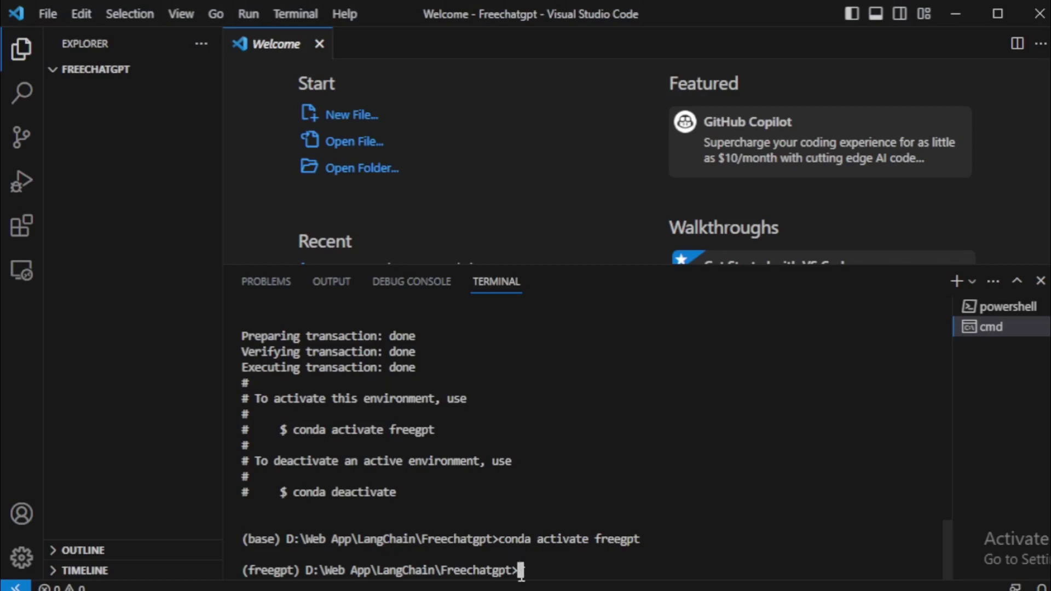
pyautogui.hotkey('ctrl', 'v')
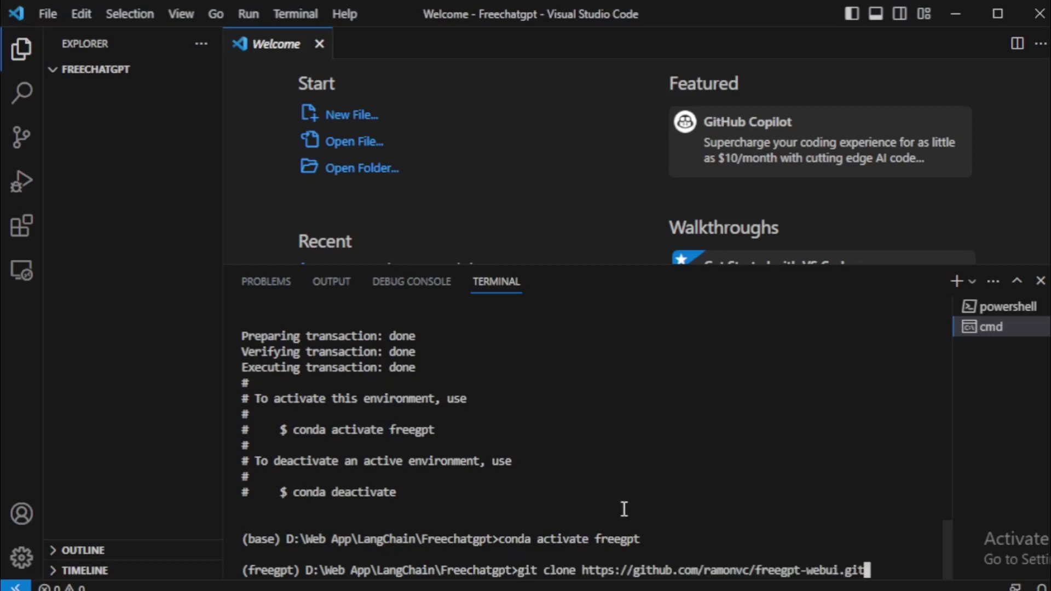
pyautogui.press('Return')
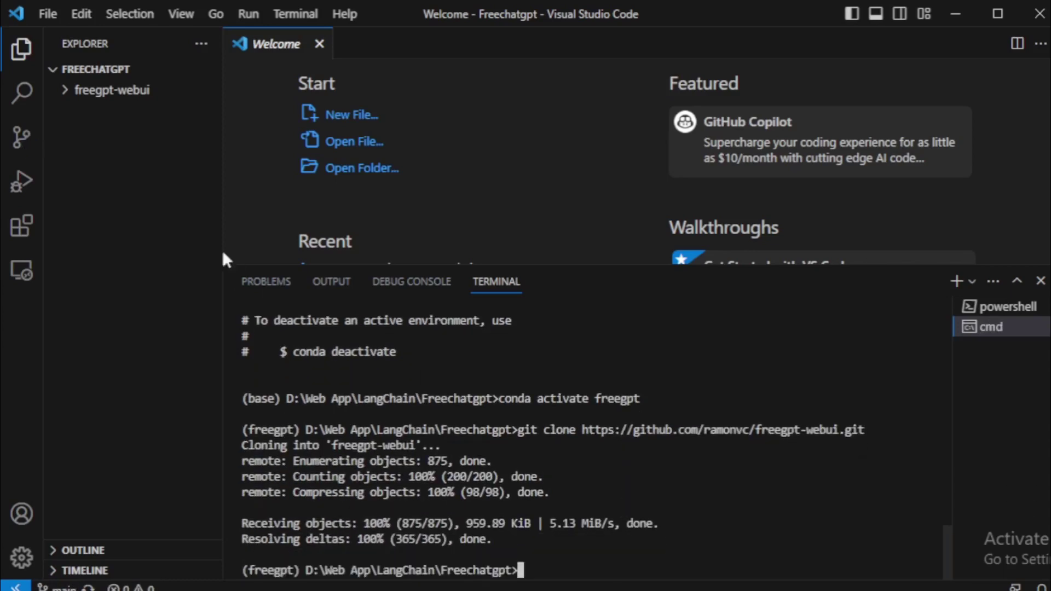
pyautogui.click(75, 91)
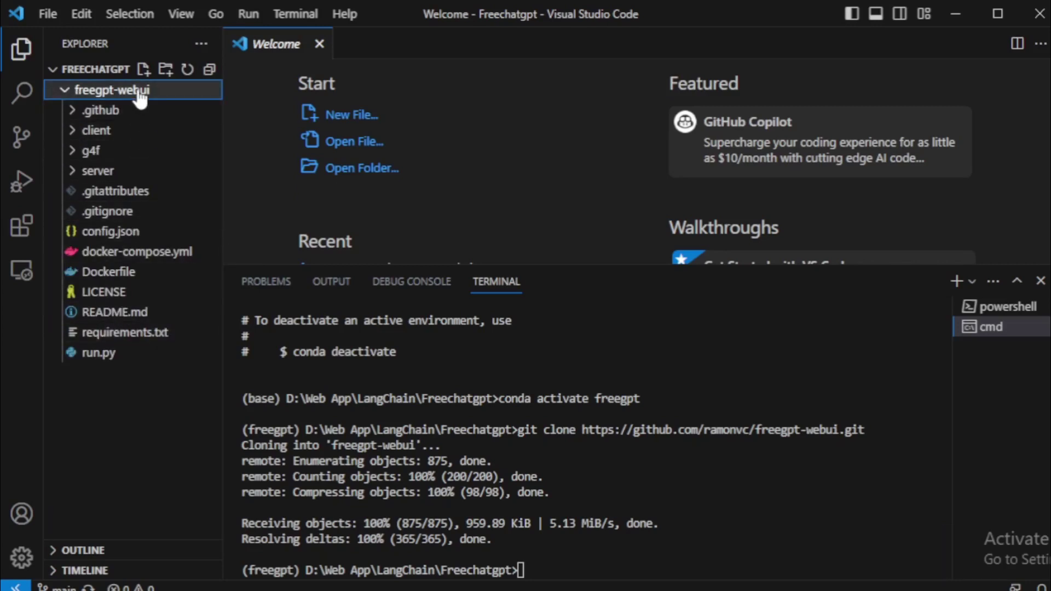
pyautogui.click(523, 568)
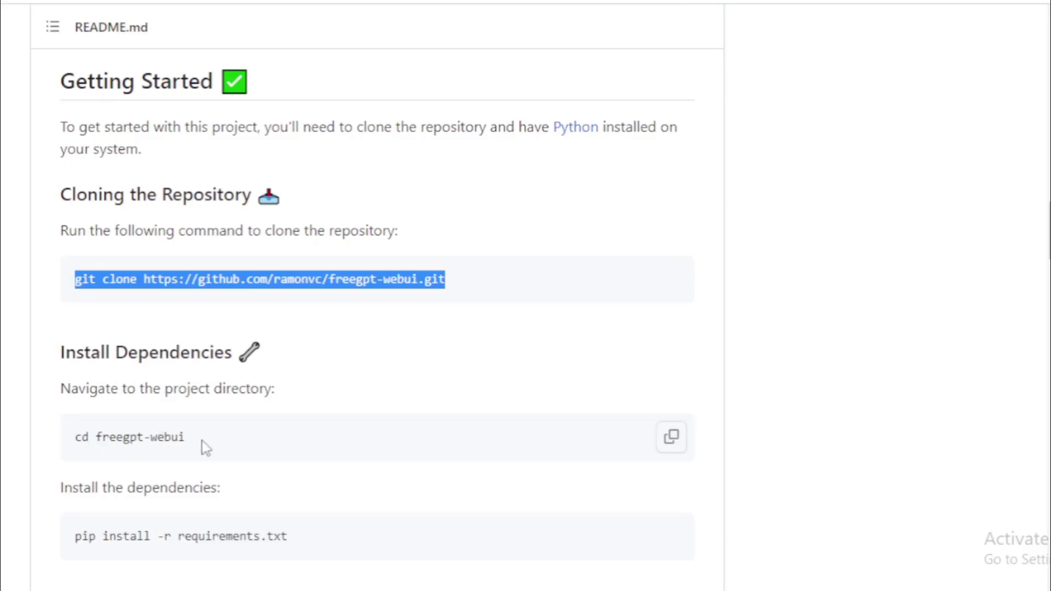
# Change the terminal directory into the freegpt-webui project folder with 'cd freegpt-webui'
pyautogui.moveTo(186, 437); pyautogui.dragTo(70, 436)
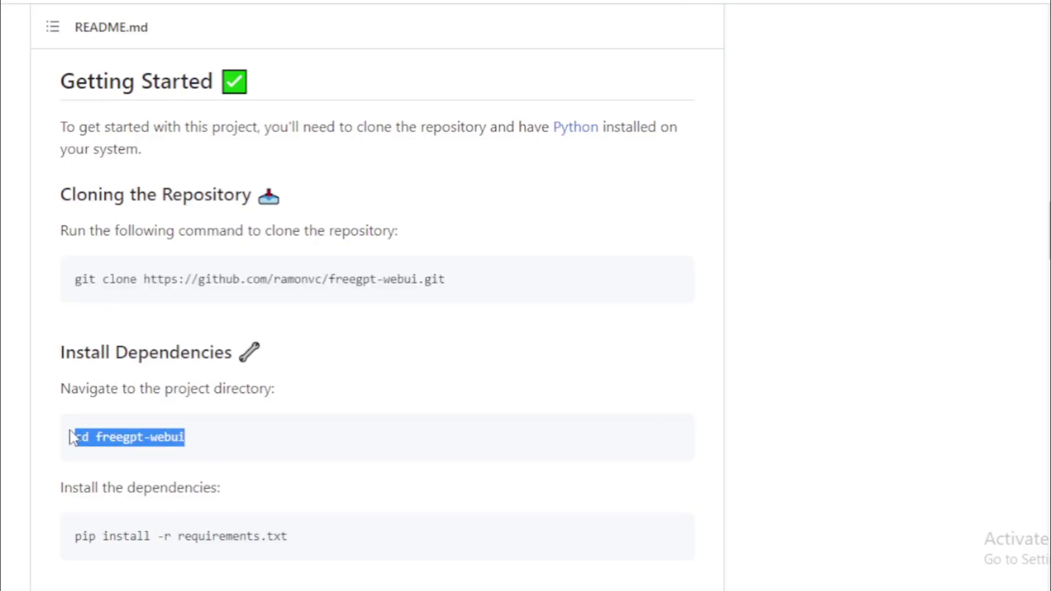
pyautogui.hotkey('alt', 'Tab')
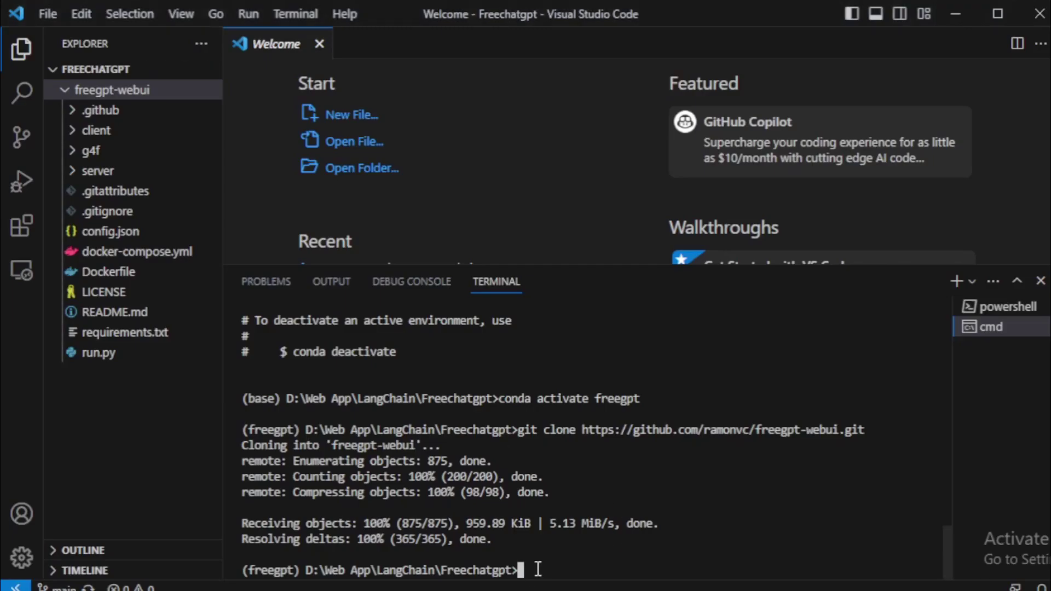
pyautogui.hotkey('ctrl', 'v')
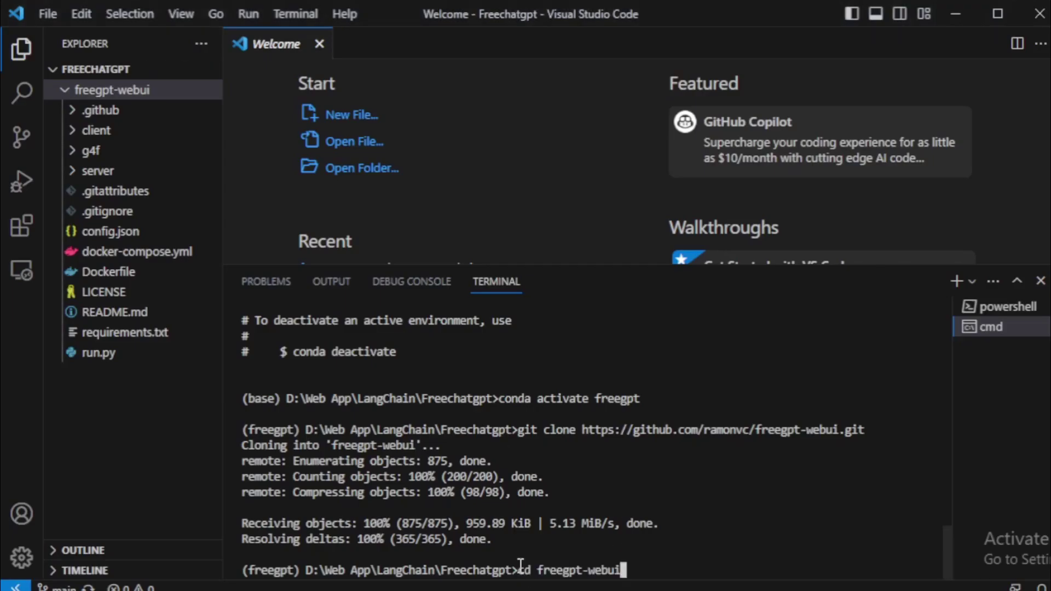
pyautogui.press('Return')
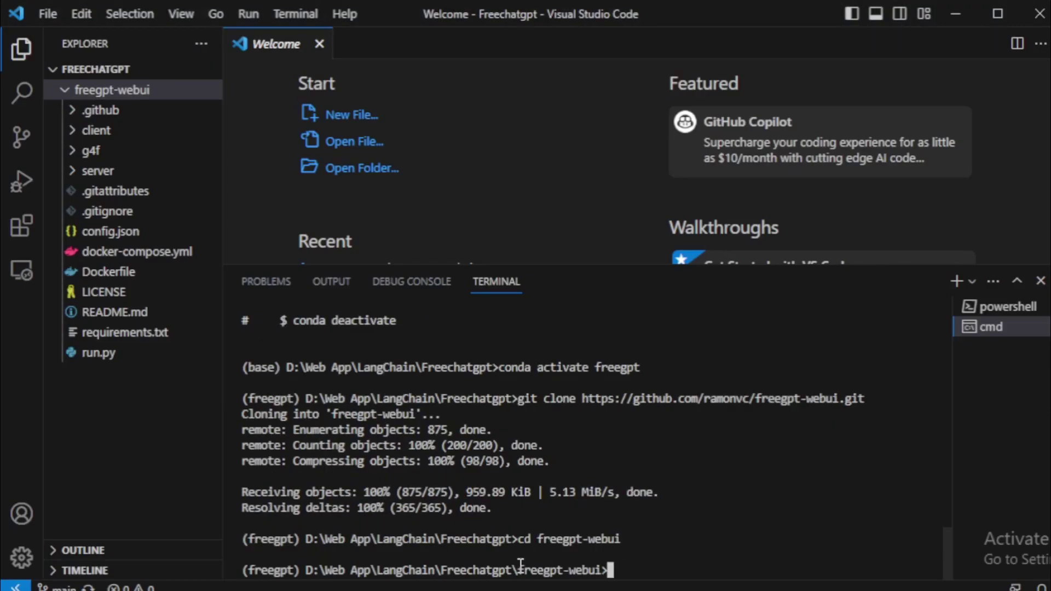
# Install the project dependencies with 'pip install -r requirements.txt'
pyautogui.hotkey('alt', 'Tab')
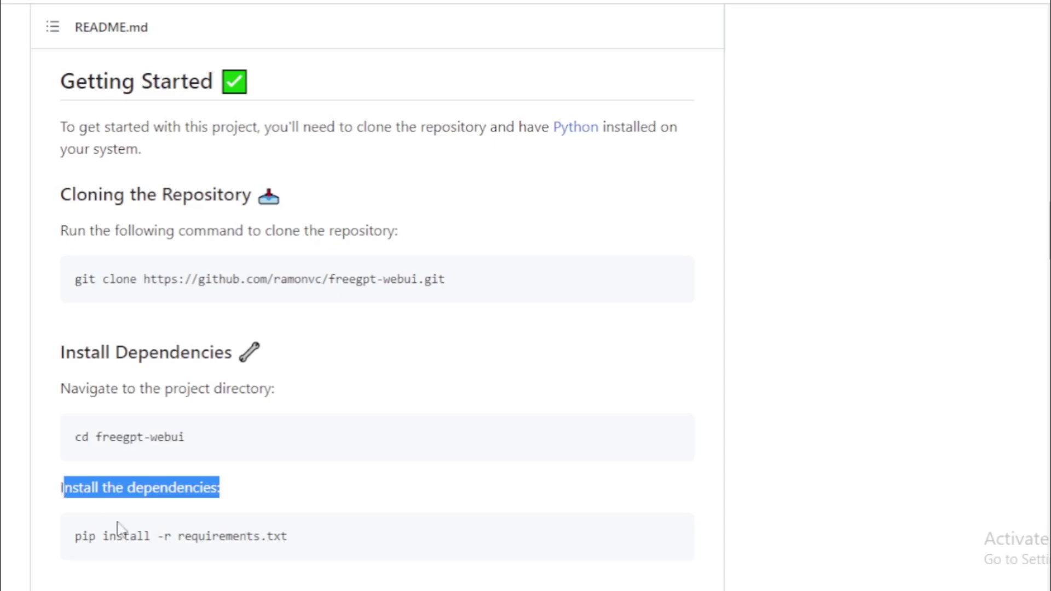
pyautogui.moveTo(288, 537); pyautogui.dragTo(72, 538)
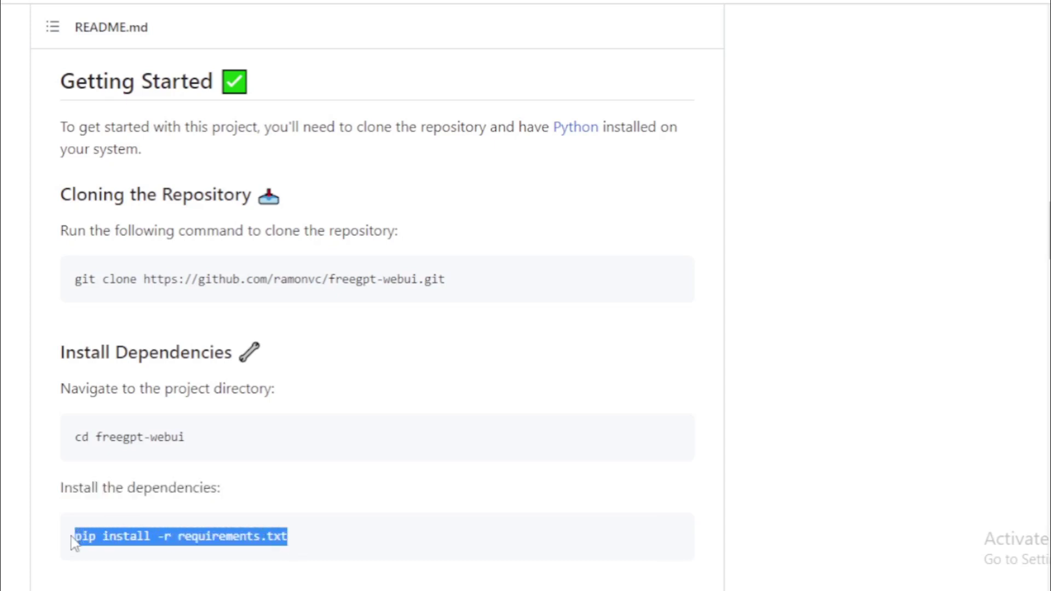
pyautogui.hotkey('alt', 'Tab')
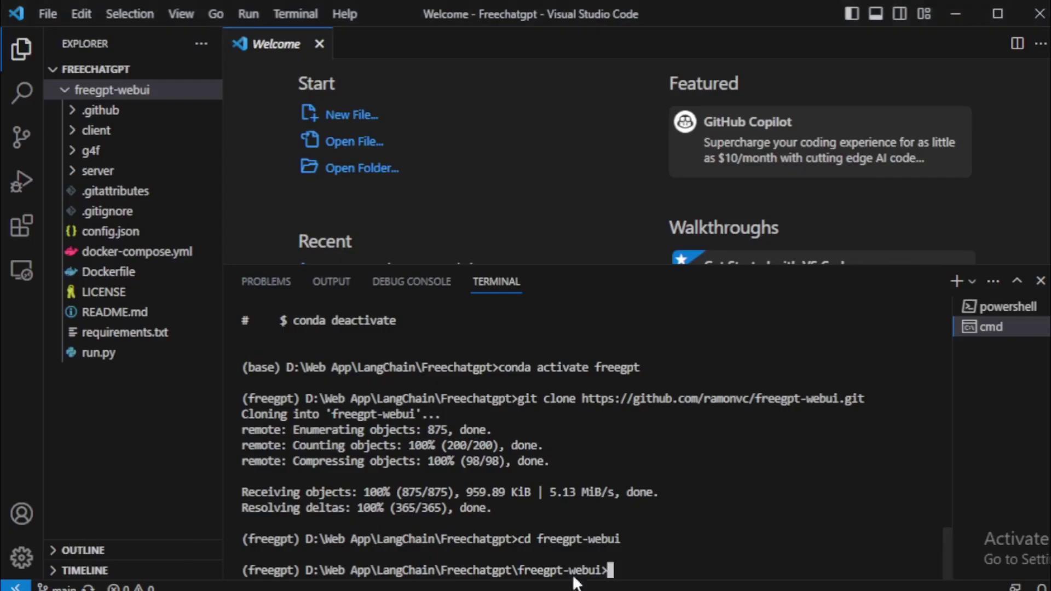
pyautogui.hotkey('ctrl', 'v')
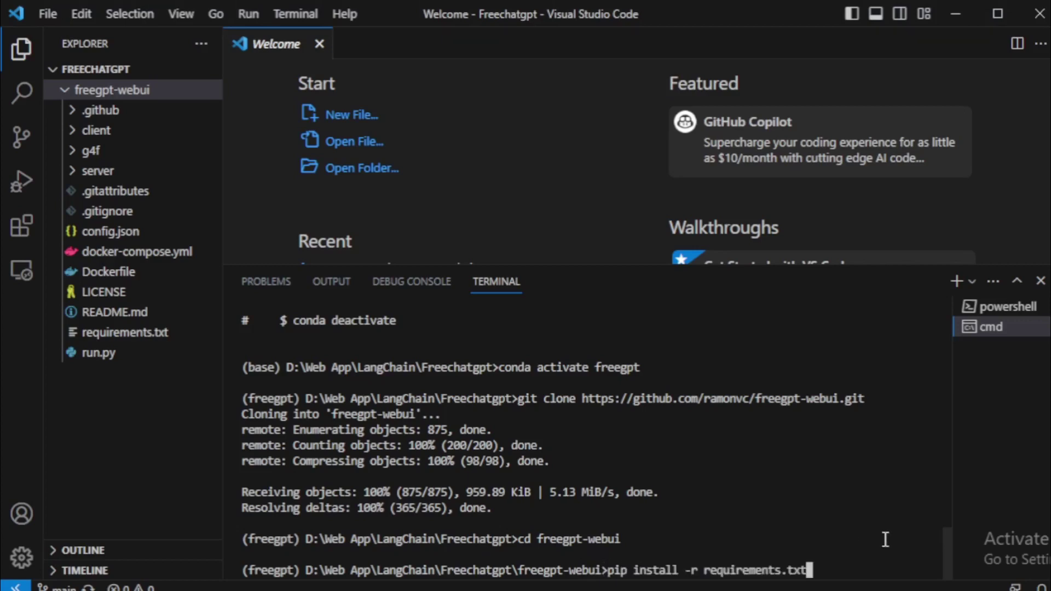
pyautogui.press('Return')
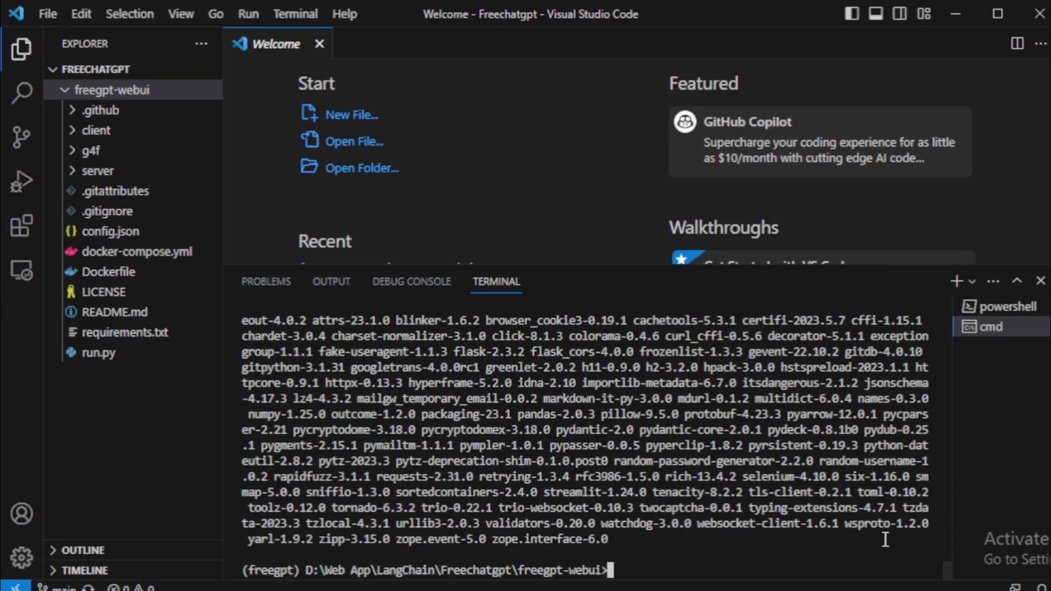
pyautogui.moveTo(647, 540)
pyautogui.mouseDown()
pyautogui.moveTo(517, 496)
pyautogui.moveTo(242, 320)
pyautogui.mouseUp()
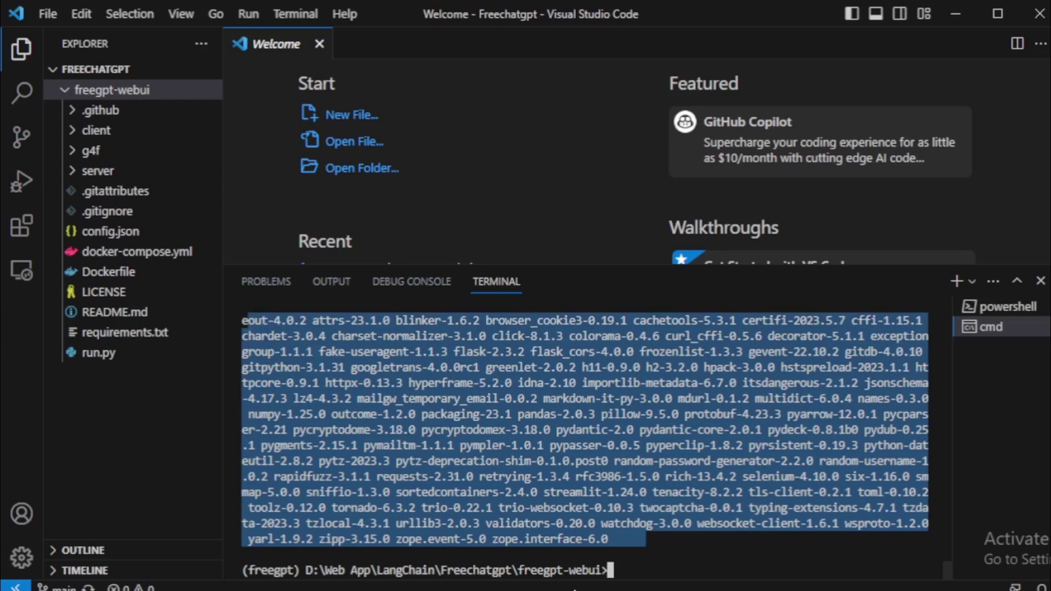
pyautogui.hotkey('ctrl', 'c')
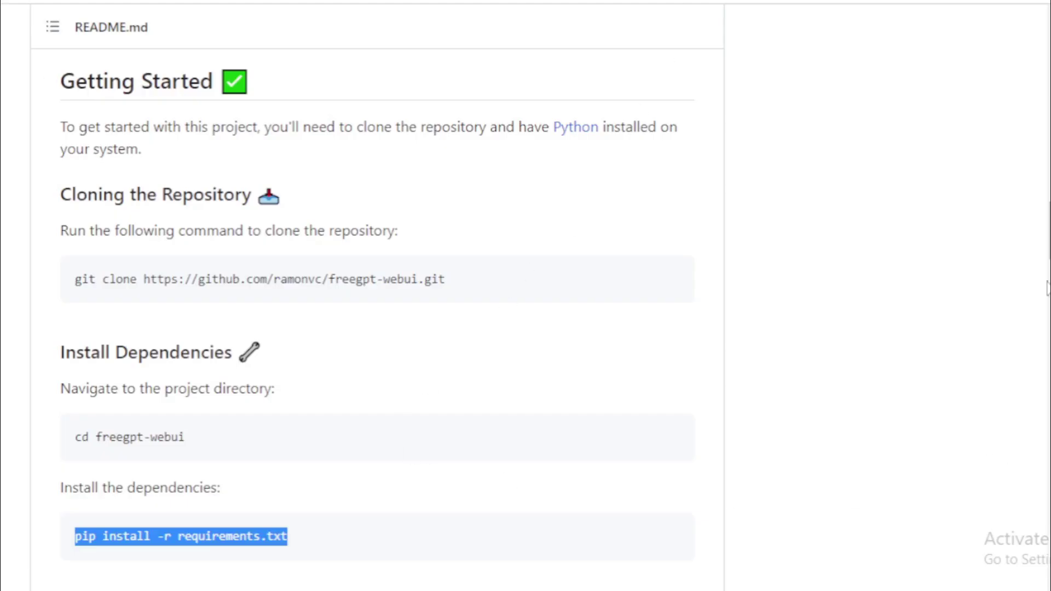
# Copy the 'python run.py' command from the README's Running the Application section
pyautogui.scroll(-5, 1040, 268)
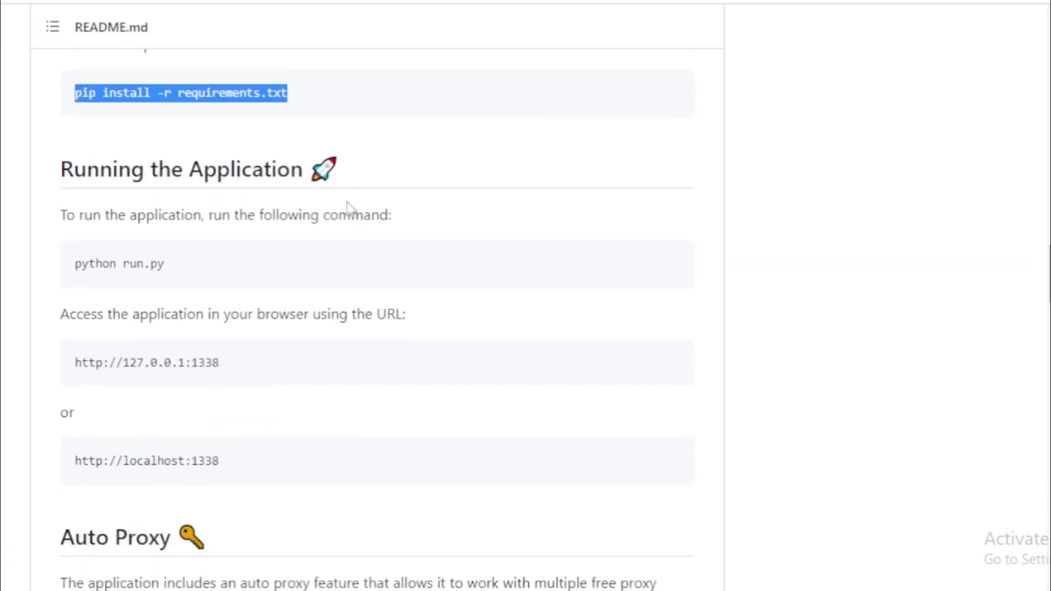
pyautogui.moveTo(348, 170); pyautogui.dragTo(64, 186)
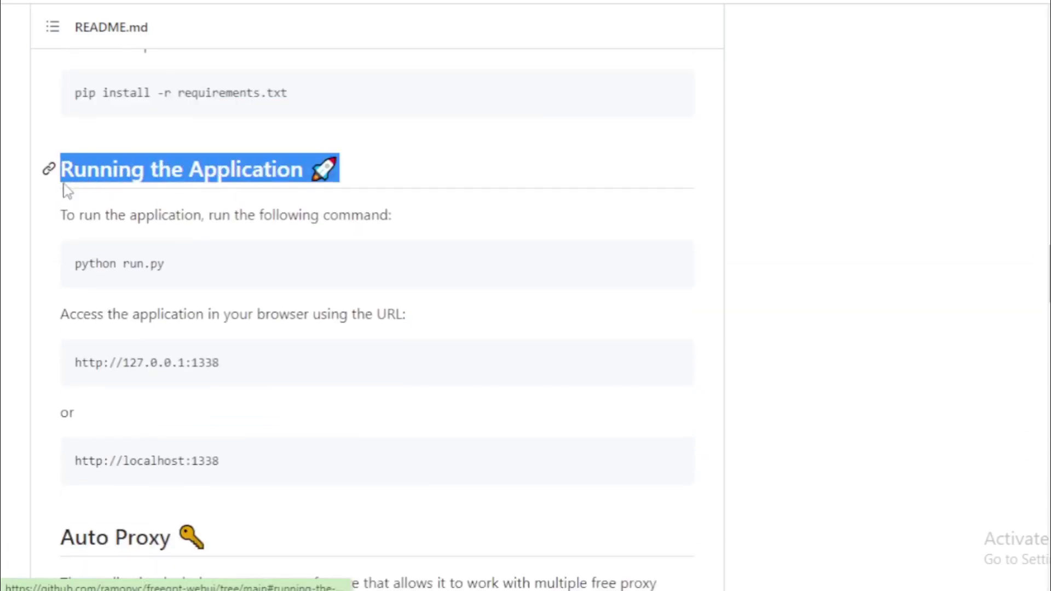
pyautogui.moveTo(164, 264); pyautogui.dragTo(77, 264)
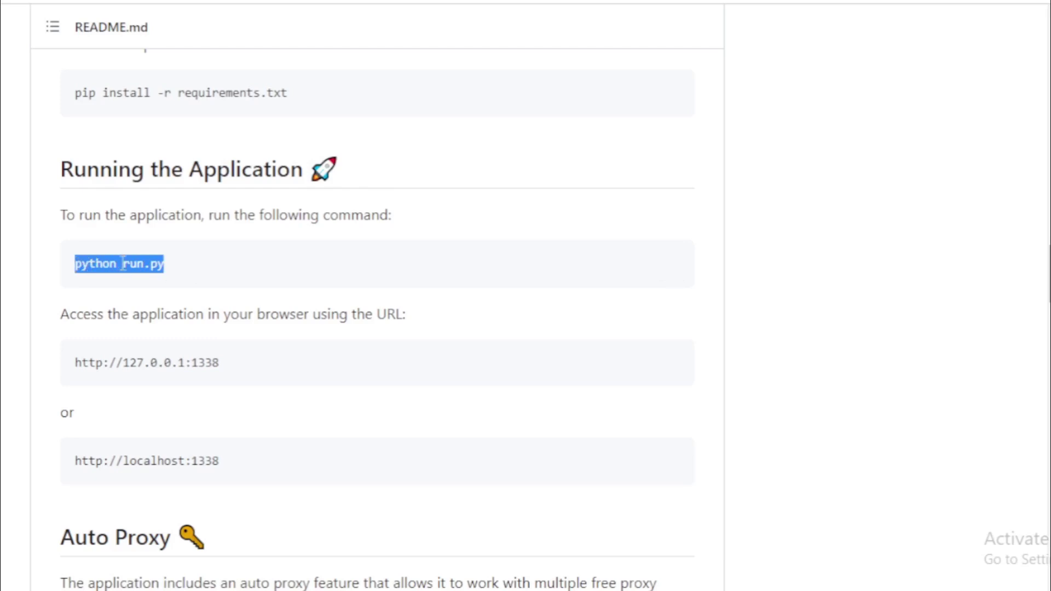
pyautogui.hotkey('alt', 'Tab')
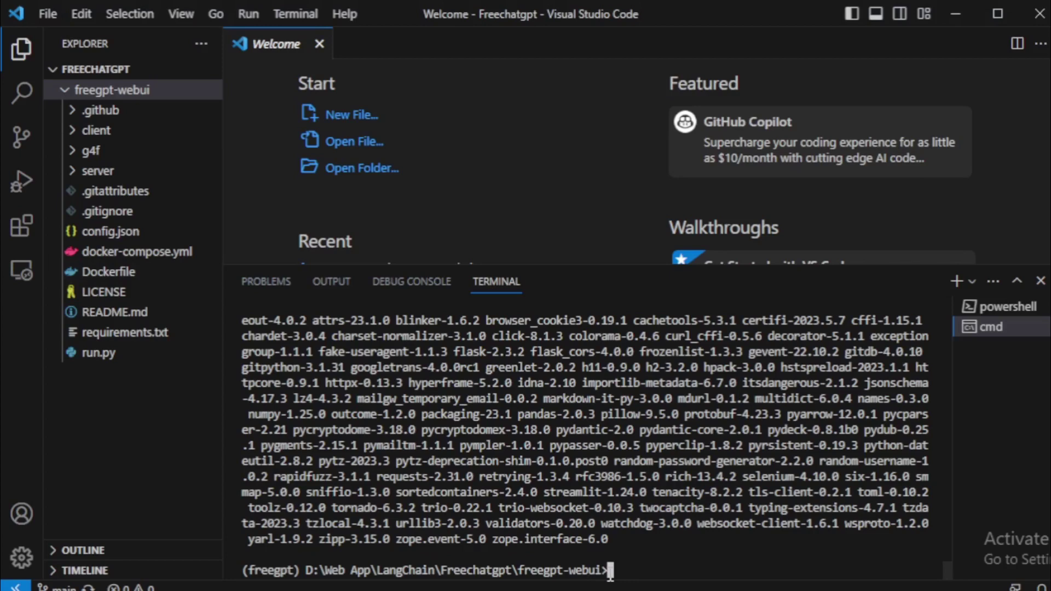
pyautogui.hotkey('ctrl', 'v')
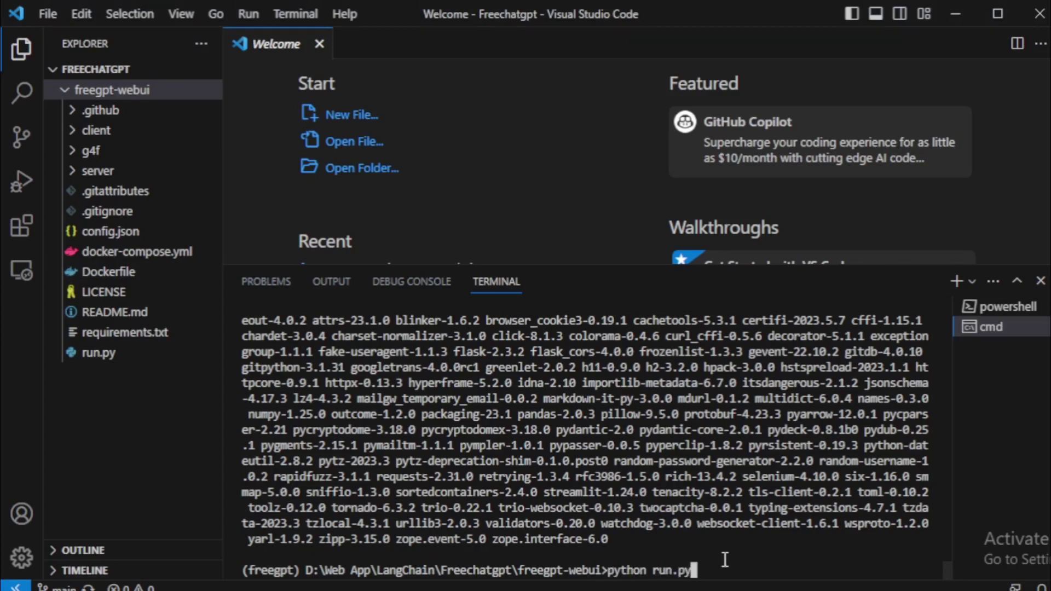
pyautogui.press('Return')
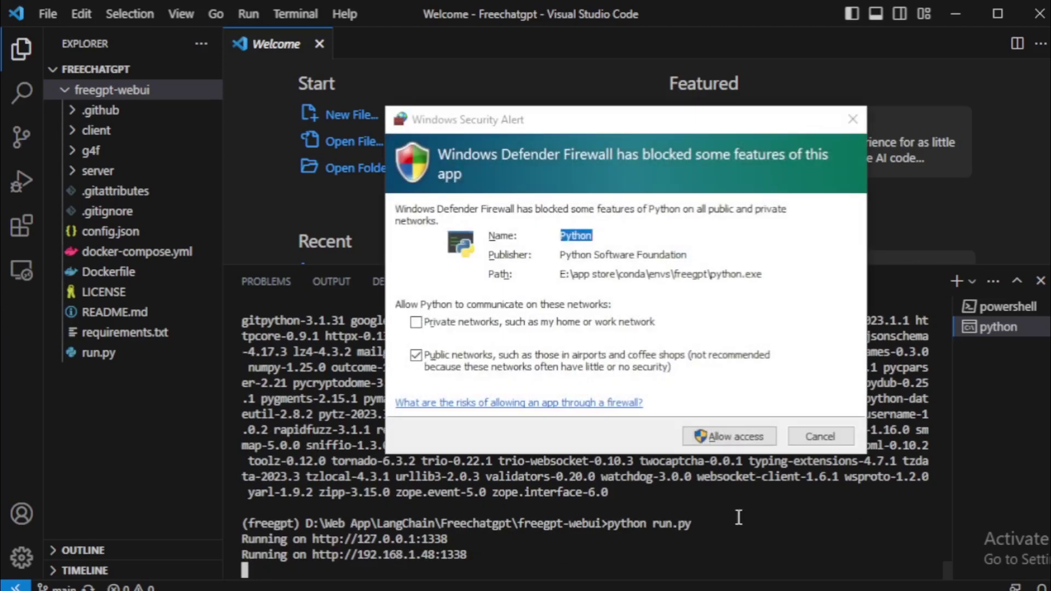
pyautogui.click(723, 441)
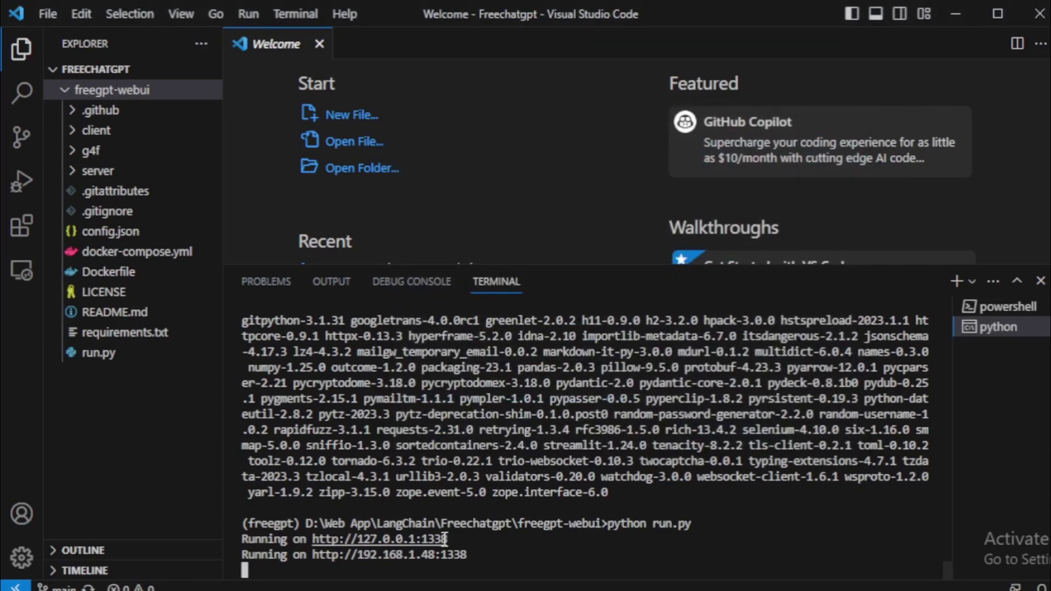
pyautogui.keyDown('ctrl'); pyautogui.click(444, 538); pyautogui.keyUp('ctrl')
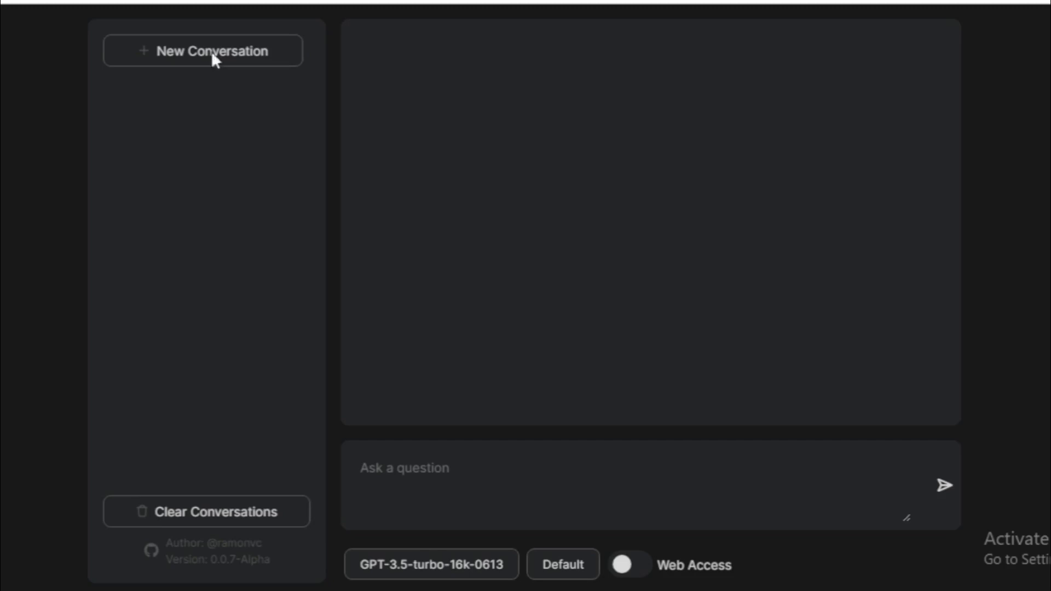
# Keep GPT-3.5-turbo-16k-0613 as the chat model and switch Web Access on
pyautogui.click(429, 567)
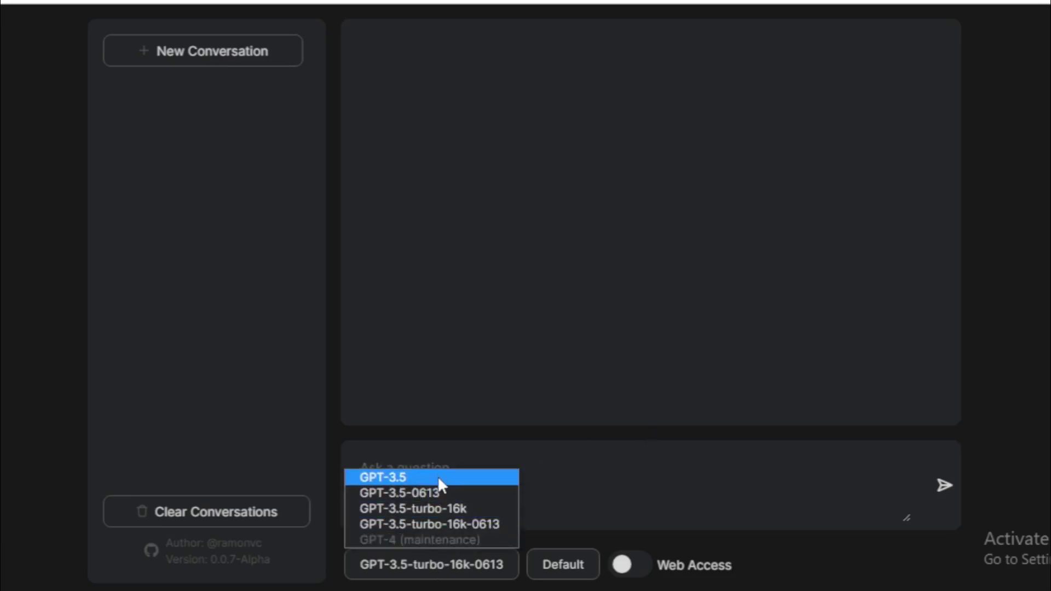
pyautogui.click(425, 527)
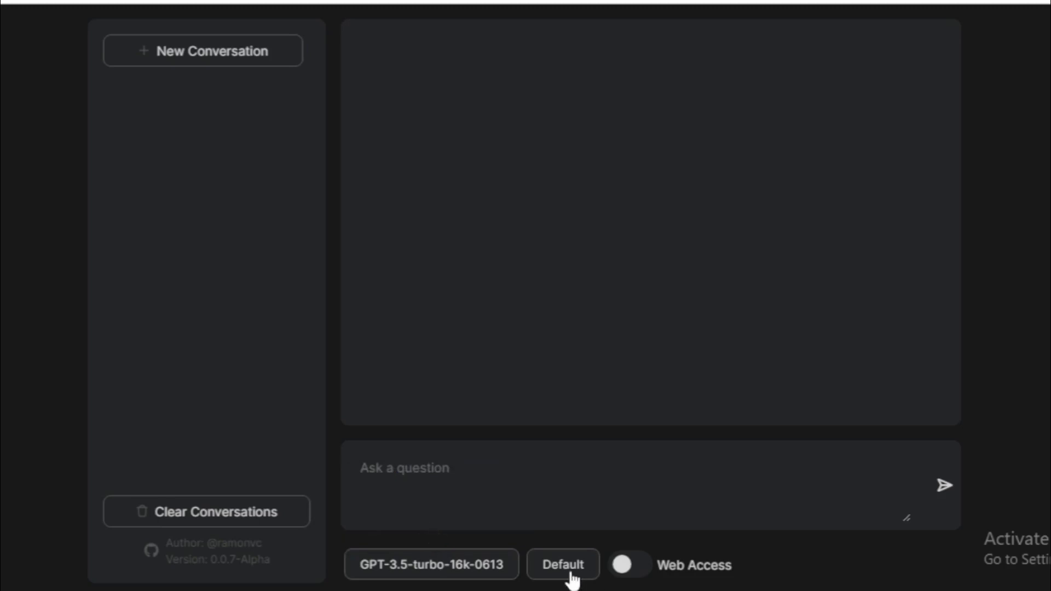
pyautogui.click(647, 569)
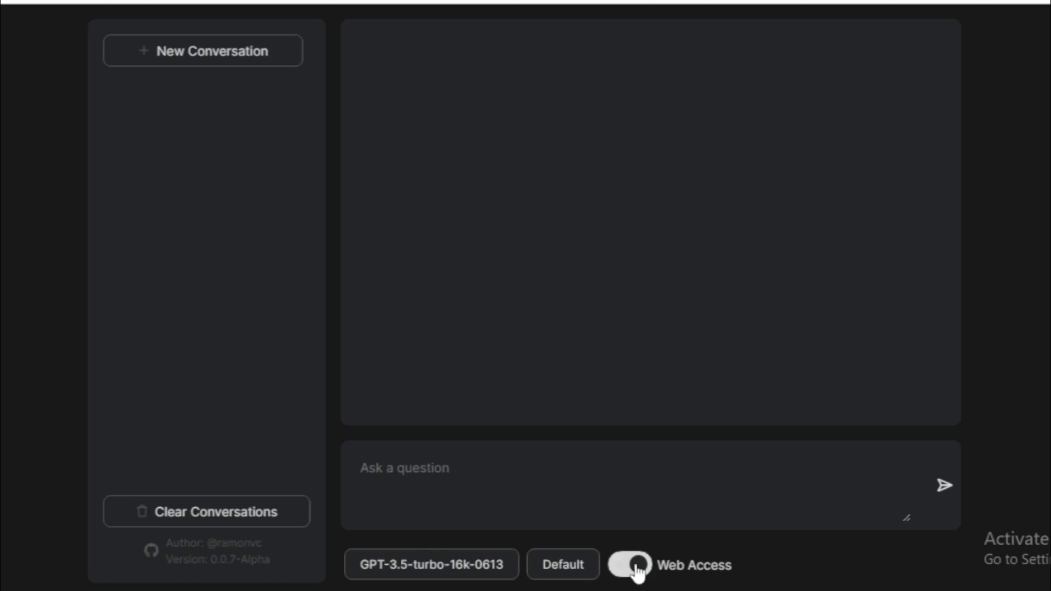
pyautogui.click(637, 569)
pyautogui.click(638, 572)
pyautogui.click(553, 465)
# Greet the chatbot with 'hi' and review its reply
pyautogui.write('hi')
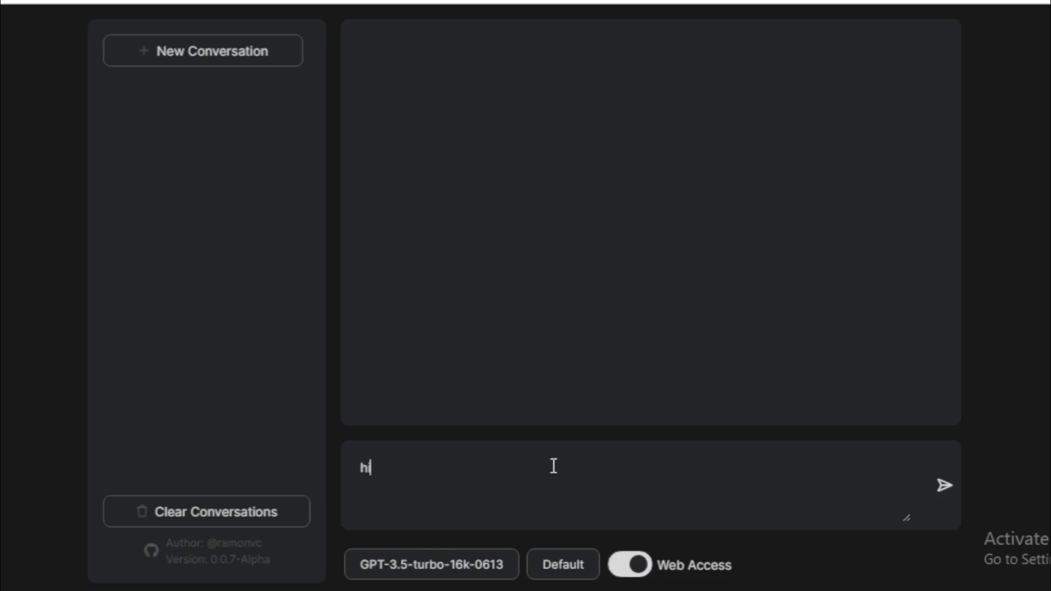
pyautogui.press('Return')
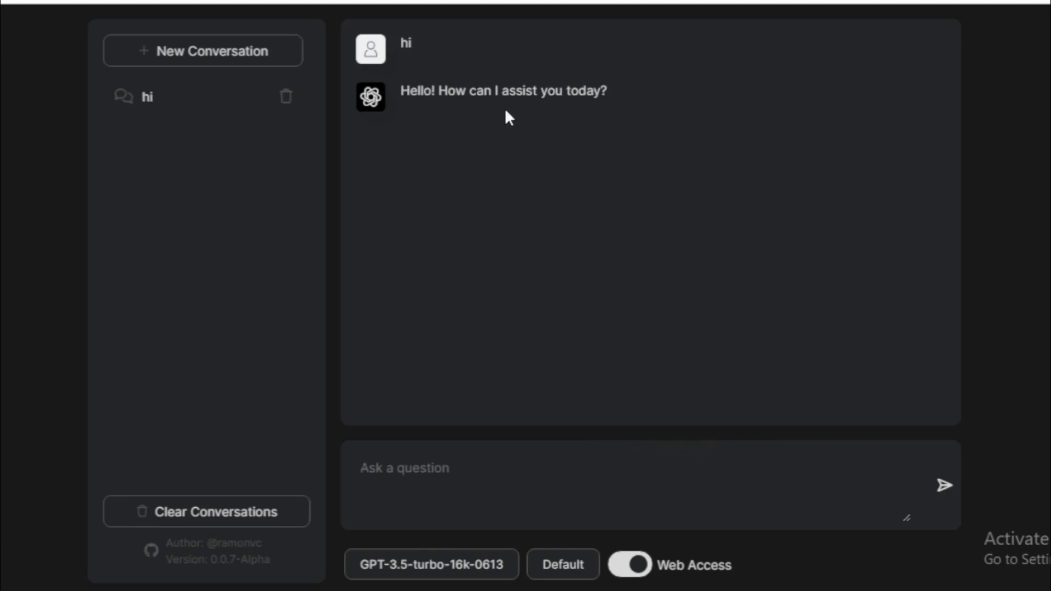
pyautogui.moveTo(607, 91); pyautogui.dragTo(400, 90)
# Ask 'what you can do for me.' and read the assistant's answer
pyautogui.click(435, 475)
pyautogui.write('what you can do for me.')
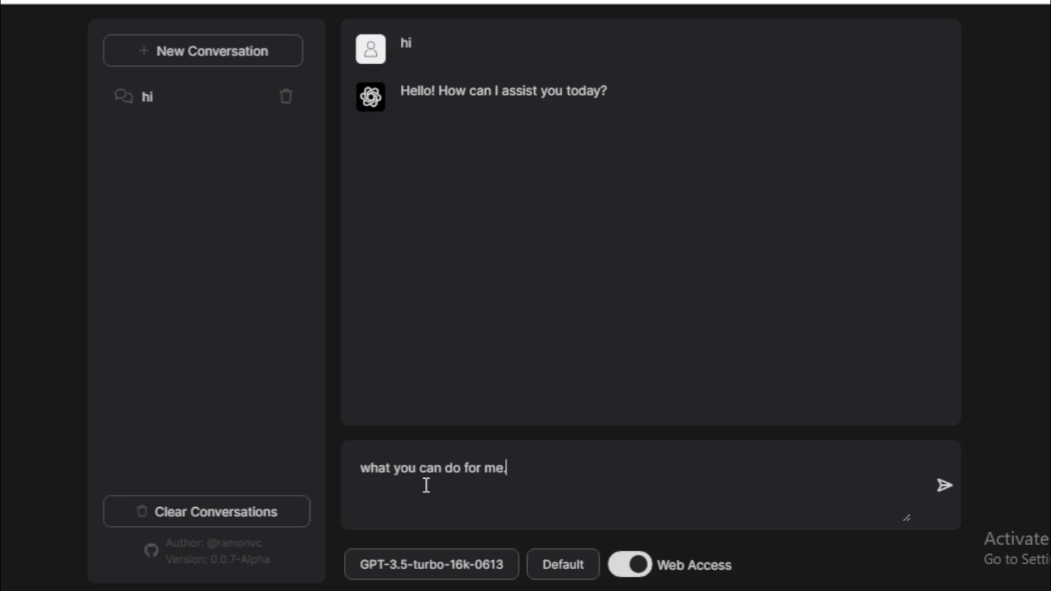
pyautogui.press('Return')
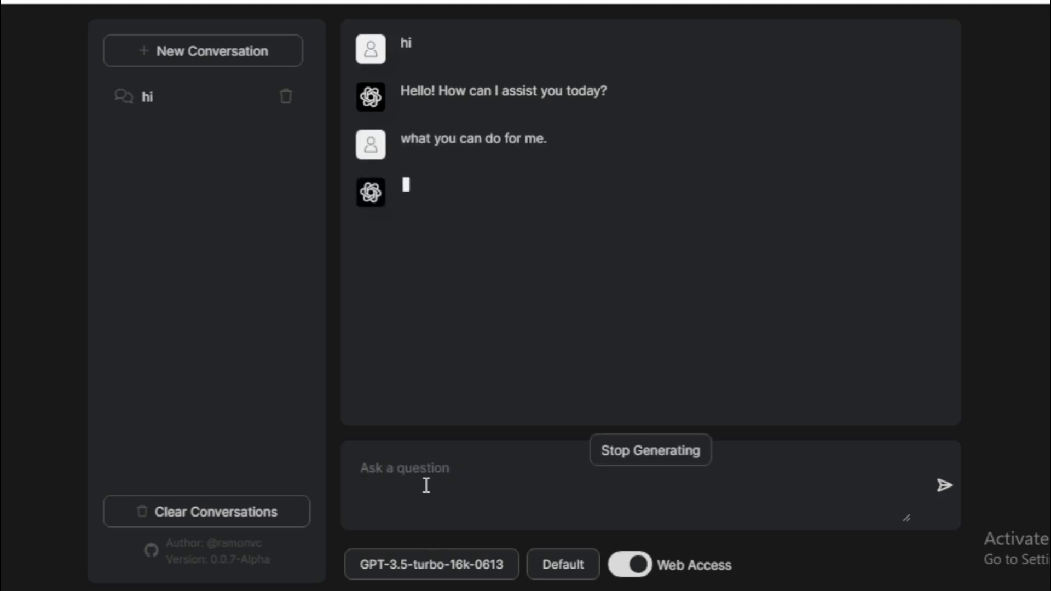
pyautogui.moveTo(400, 186)
pyautogui.mouseDown()
pyautogui.moveTo(861, 179)
pyautogui.moveTo(610, 202)
pyautogui.moveTo(821, 202)
pyautogui.moveTo(486, 204)
pyautogui.moveTo(659, 225)
pyautogui.moveTo(856, 221)
pyautogui.moveTo(481, 239)
pyautogui.moveTo(717, 237)
pyautogui.mouseUp()
pyautogui.click(726, 268)
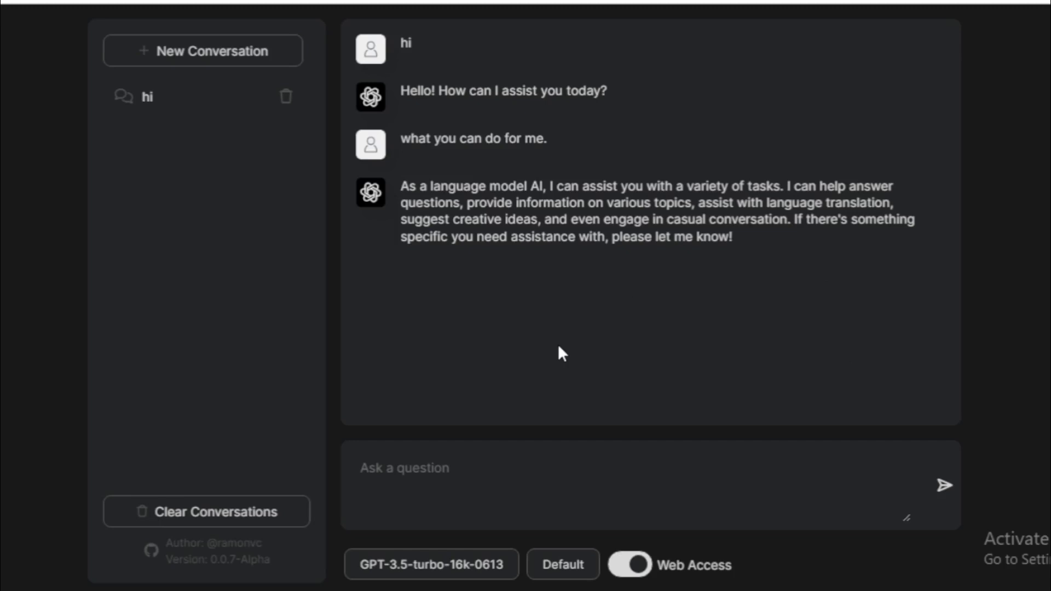
# Start a new conversation saying 'hi', then delete the duplicate hi conversation
pyautogui.click(201, 51)
pyautogui.write('hi')
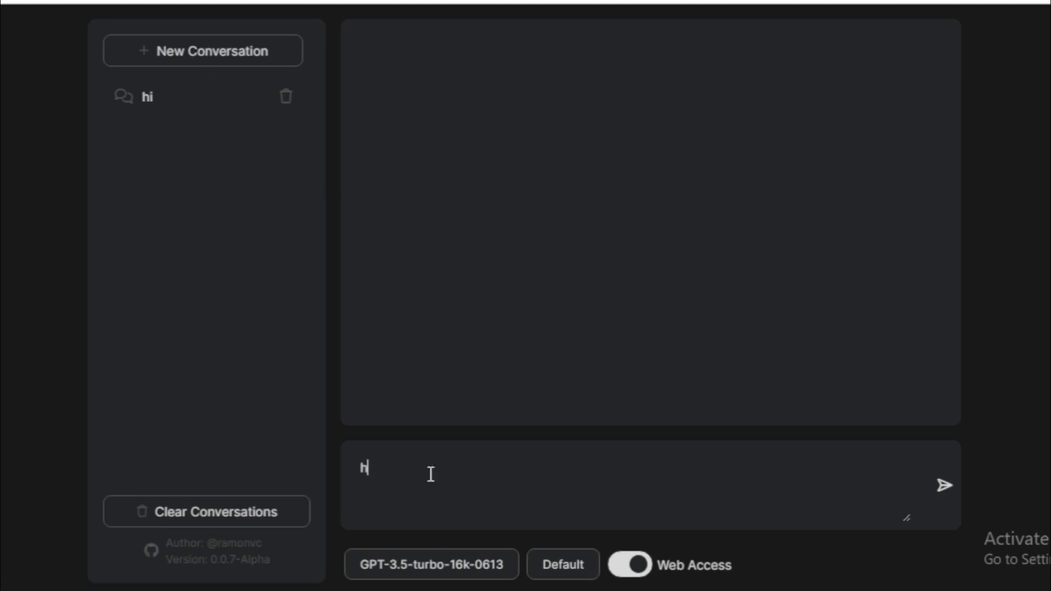
pyautogui.press('Return')
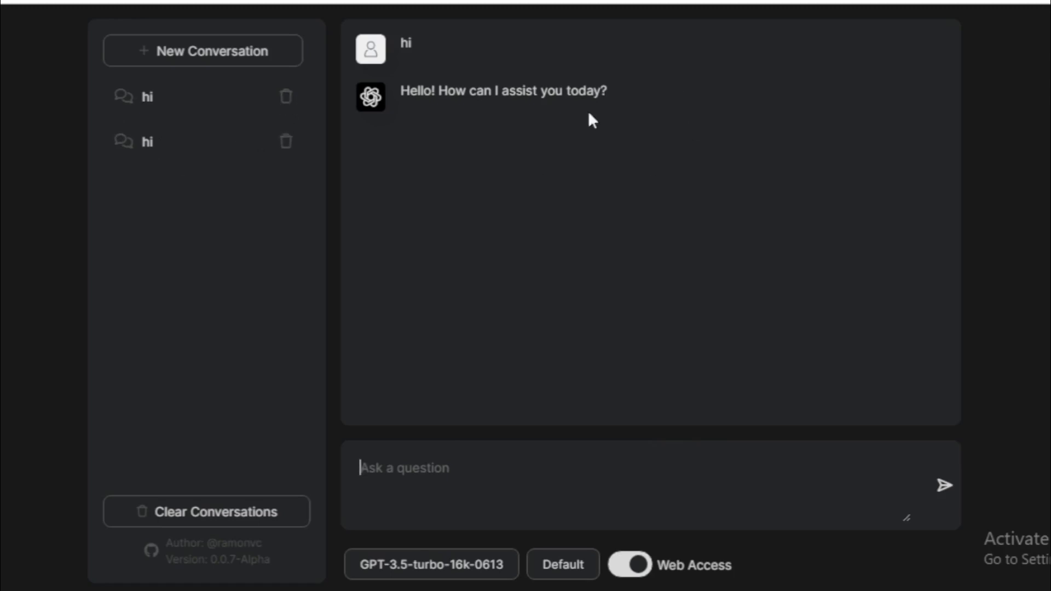
pyautogui.click(285, 98)
pyautogui.write('H')
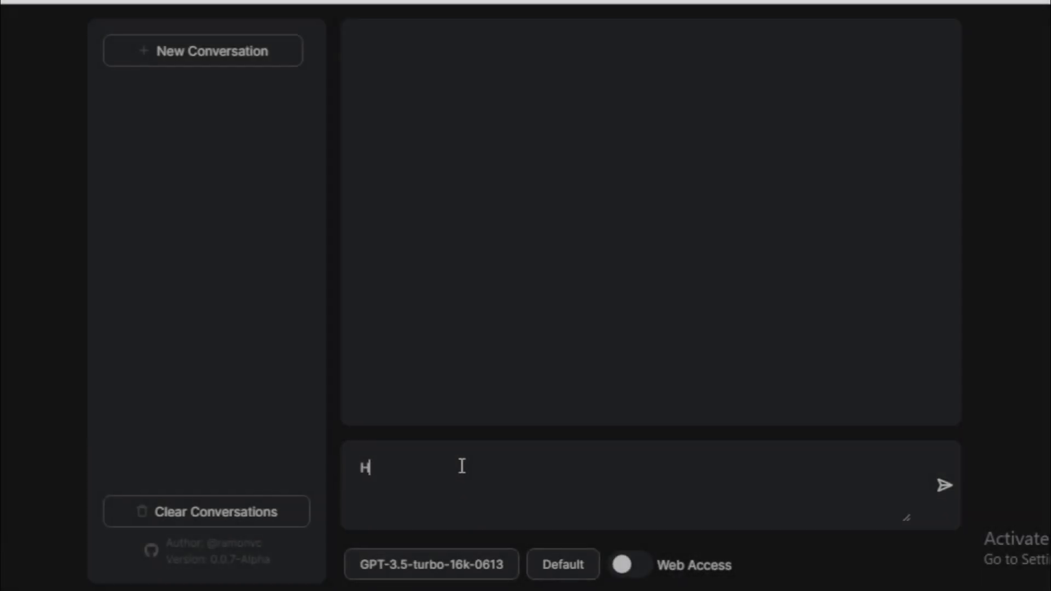
# Send 'Hii', then ask what ChatGPT, OpenAI, AGI and AutoGPT are
pyautogui.write('ii')
pyautogui.press('Return')
pyautogui.write('what is')
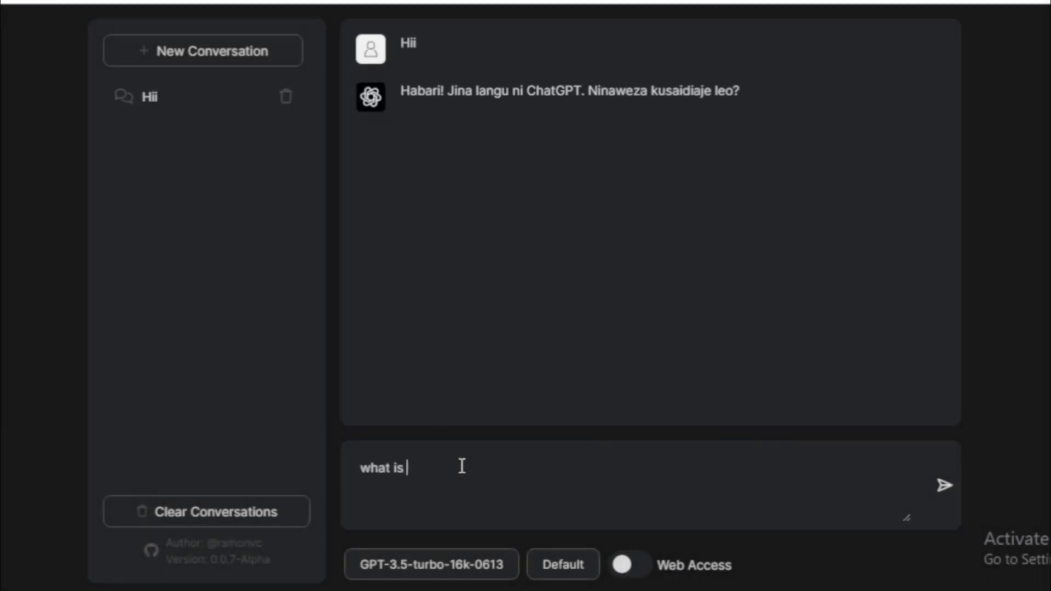
pyautogui.write(' chatgpt')
pyautogui.press('Return')
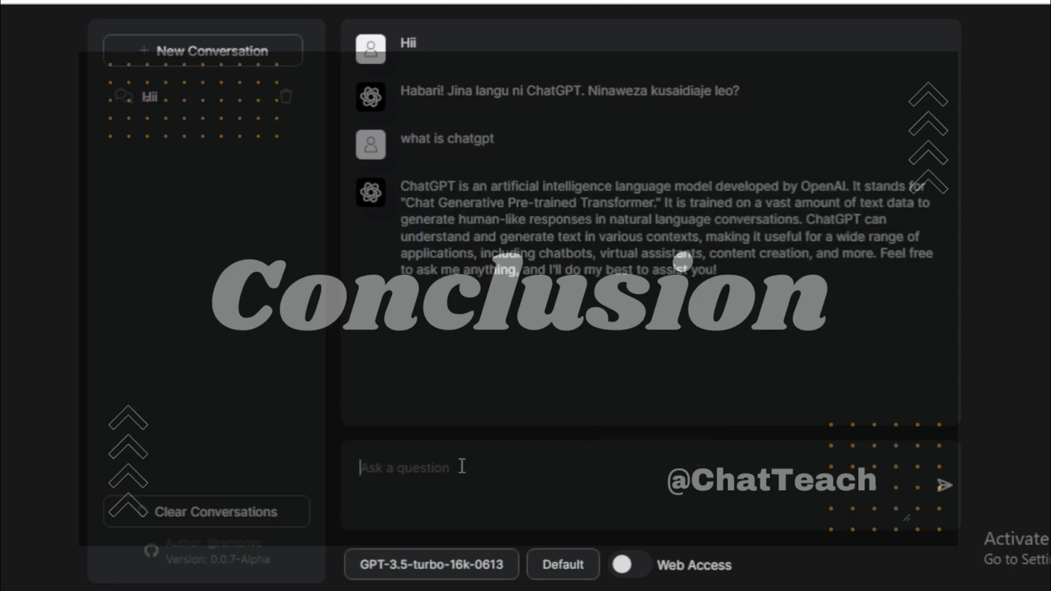
pyautogui.write('what is openai')
pyautogui.press('Return')
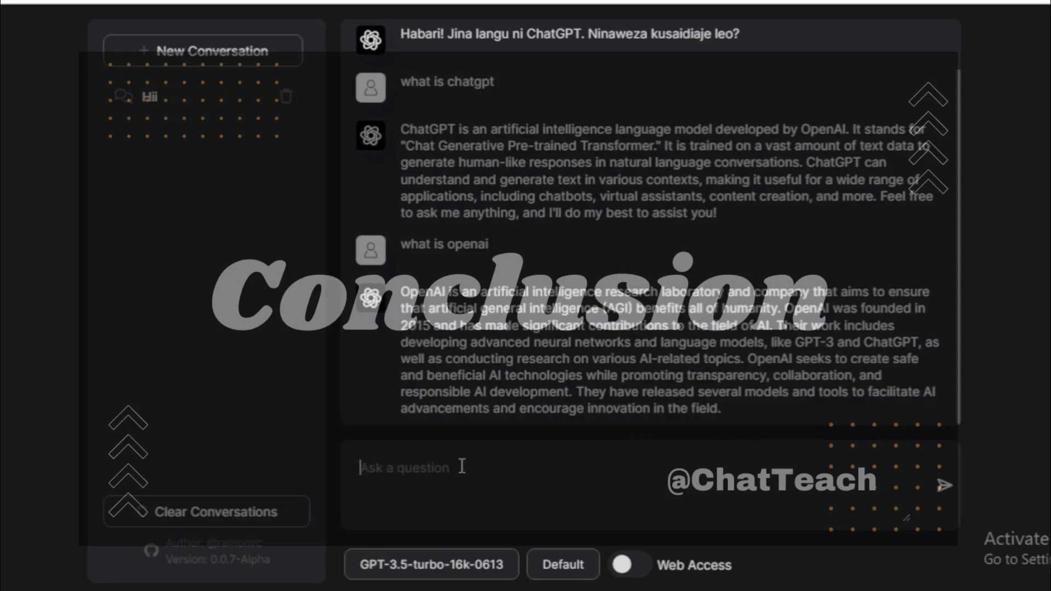
pyautogui.write('what is agi')
pyautogui.press('Return')
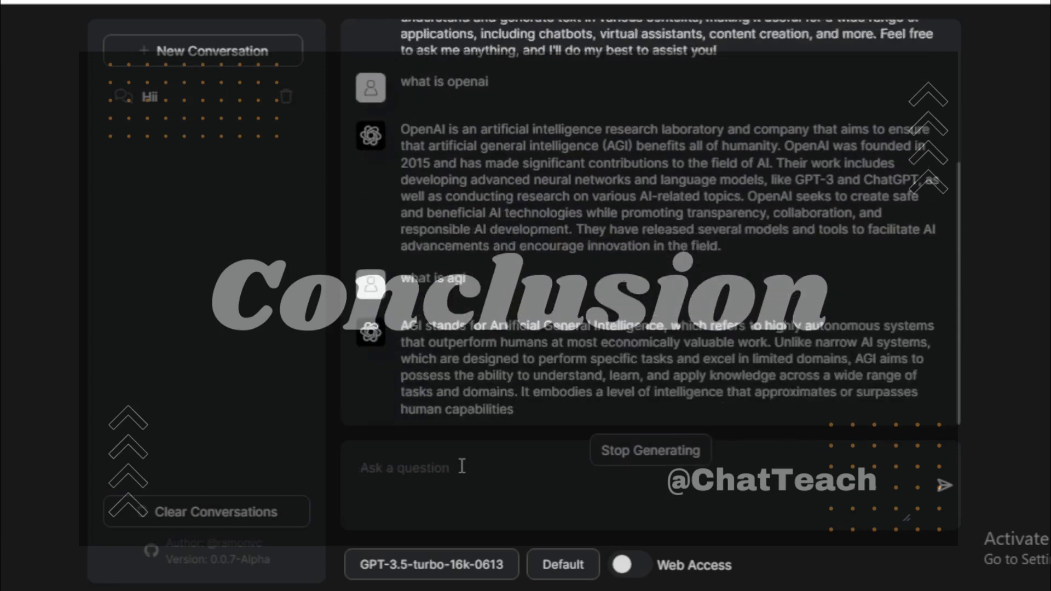
pyautogui.write('what is autogpt')
pyautogui.press('Return')
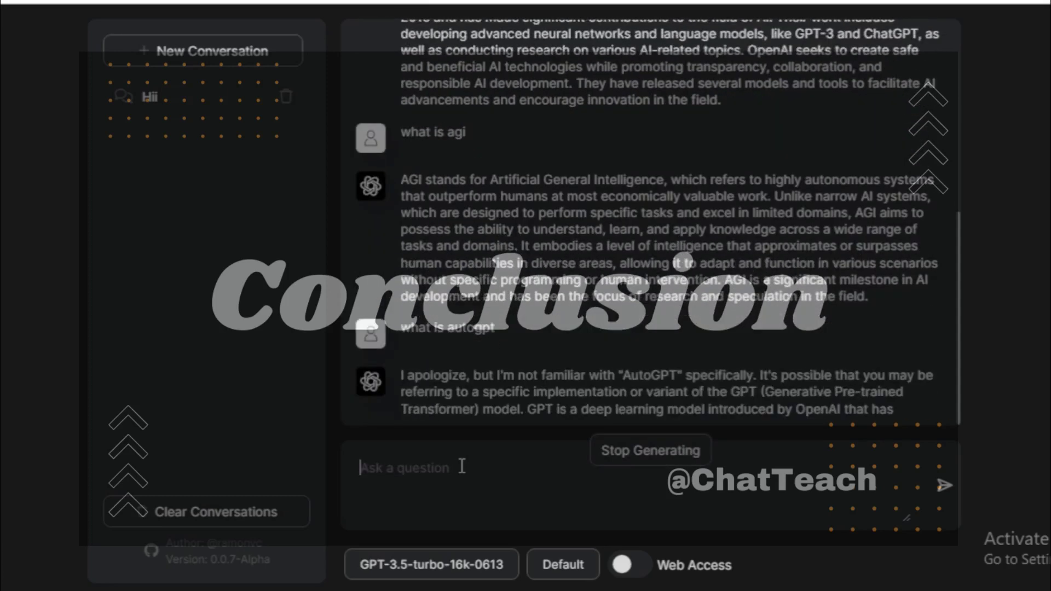
# Turn Web Access on and re-ask 'what is autogpt'
pyautogui.click(629, 563)
pyautogui.click(532, 478)
pyautogui.write('what is auto')
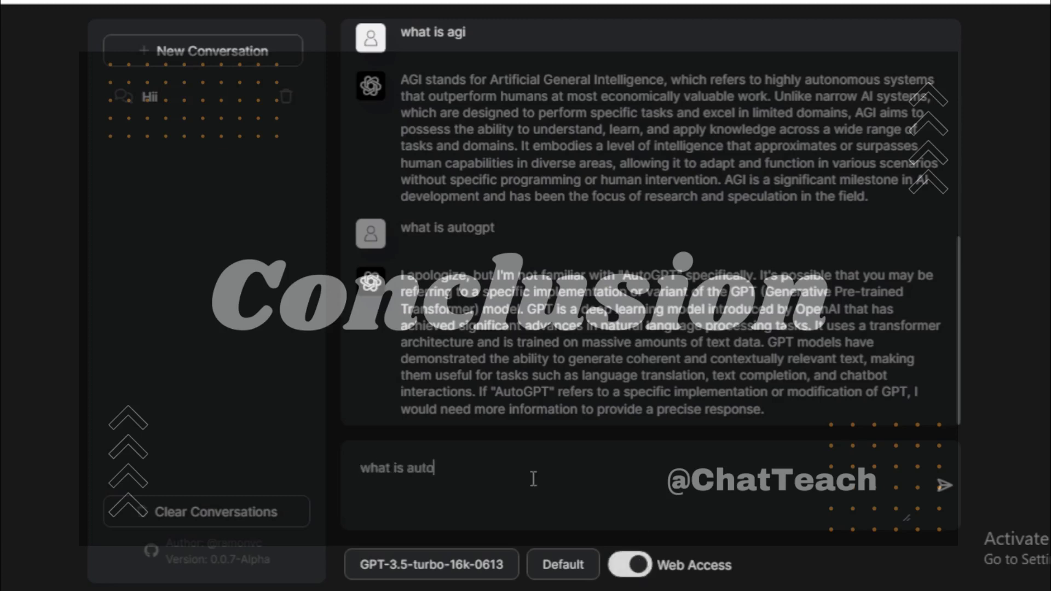
pyautogui.write('gpt')
pyautogui.press('Return')
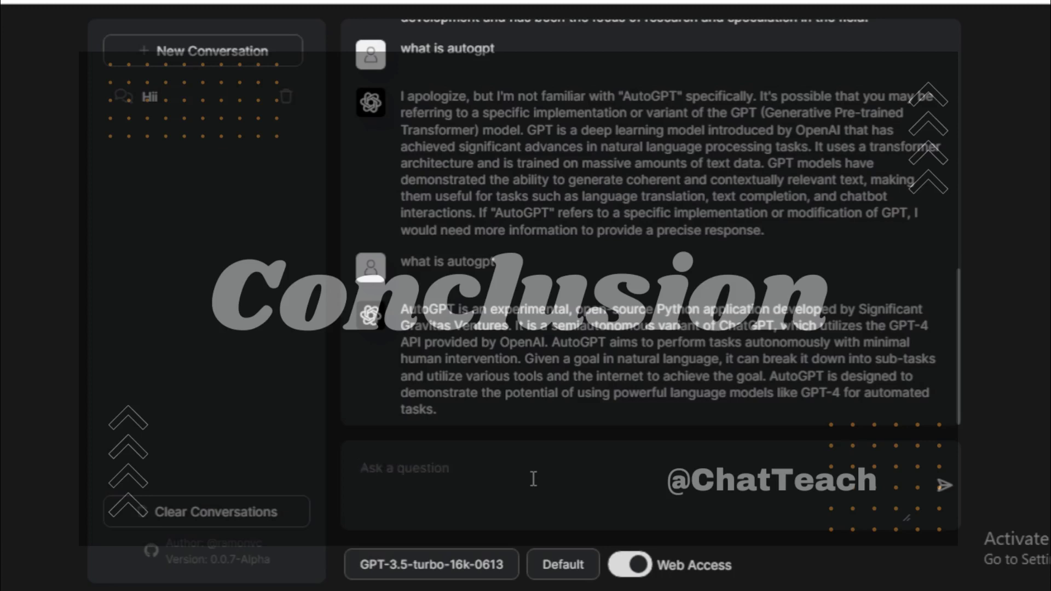
# Ask about FREEGPT and then about the FreeGPT GitHub project
pyautogui.write('tell')
pyautogui.write(' me about FREEGPT')
pyautogui.press('Return')
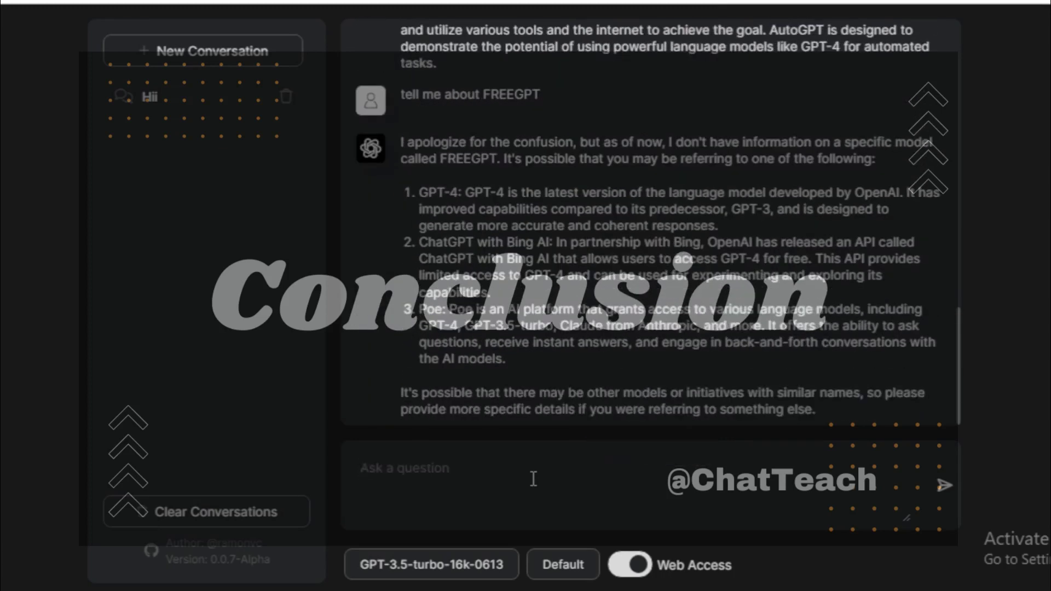
pyautogui.write('tell me more about github project free')
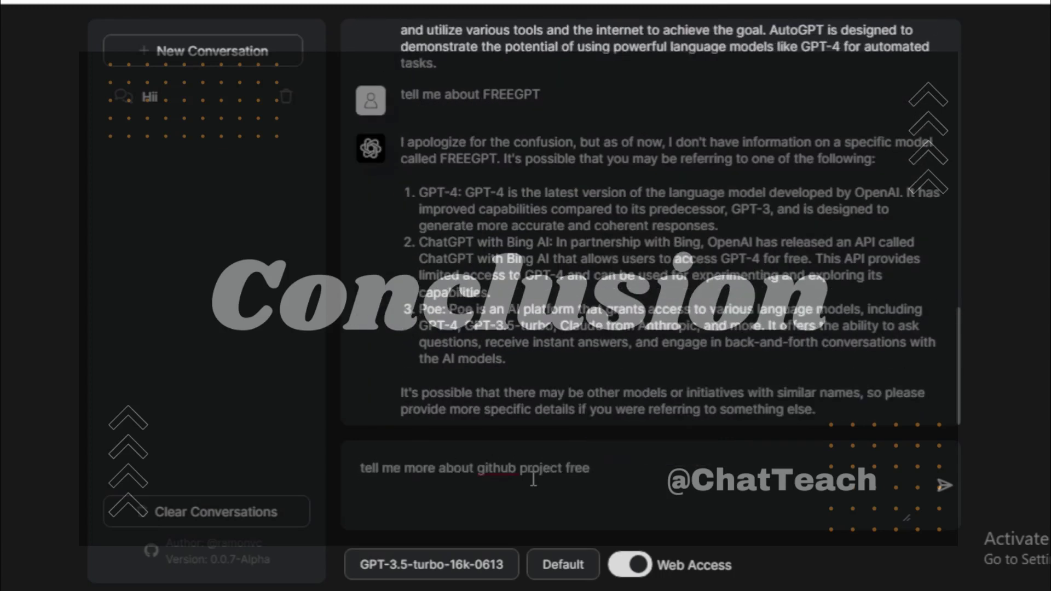
pyautogui.write('gpt')
pyautogui.press('Return')
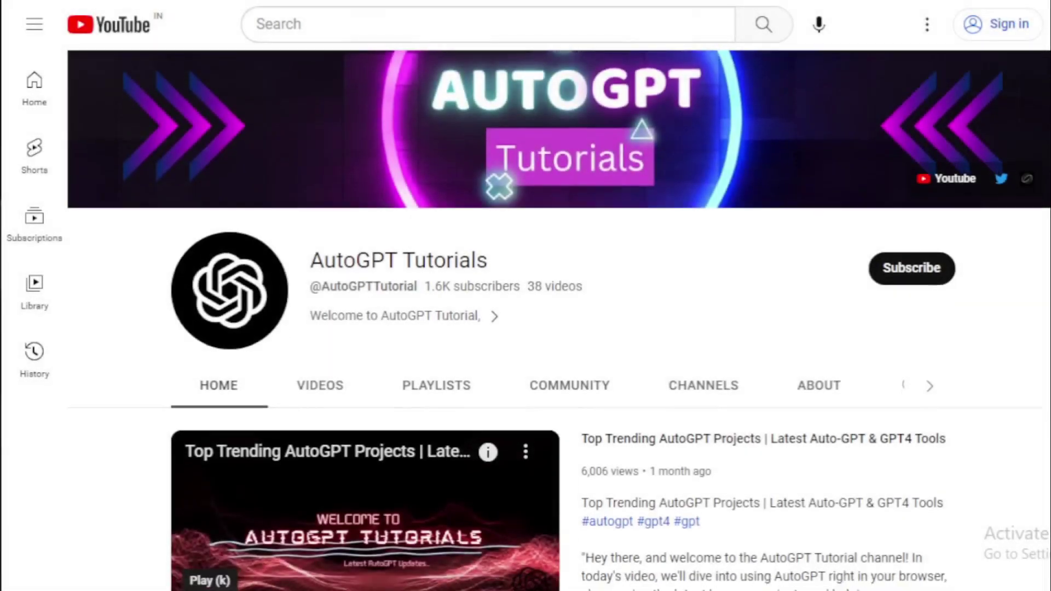
# Scroll through the AutoGPT Tutorials channel home page
pyautogui.scroll(-1, 558, 329)
pyautogui.scroll(-1, 558, 329)
pyautogui.scroll(-1, 558, 328)
pyautogui.scroll(-1, 558, 328)
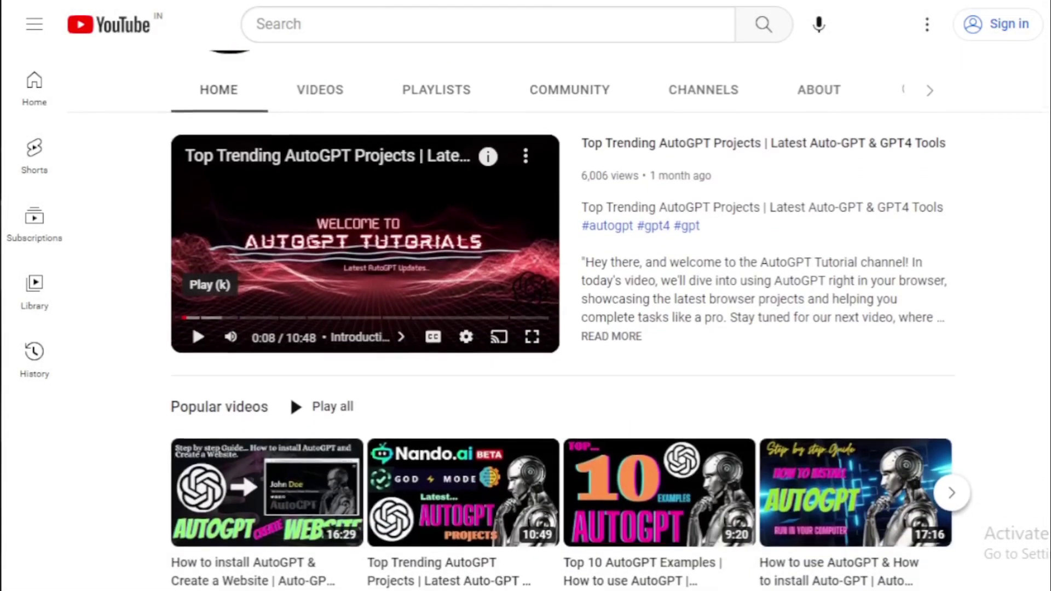
pyautogui.scroll(-2, 558, 329)
pyautogui.scroll(-1, 558, 328)
pyautogui.scroll(-1, 558, 329)
pyautogui.scroll(-3, 558, 328)
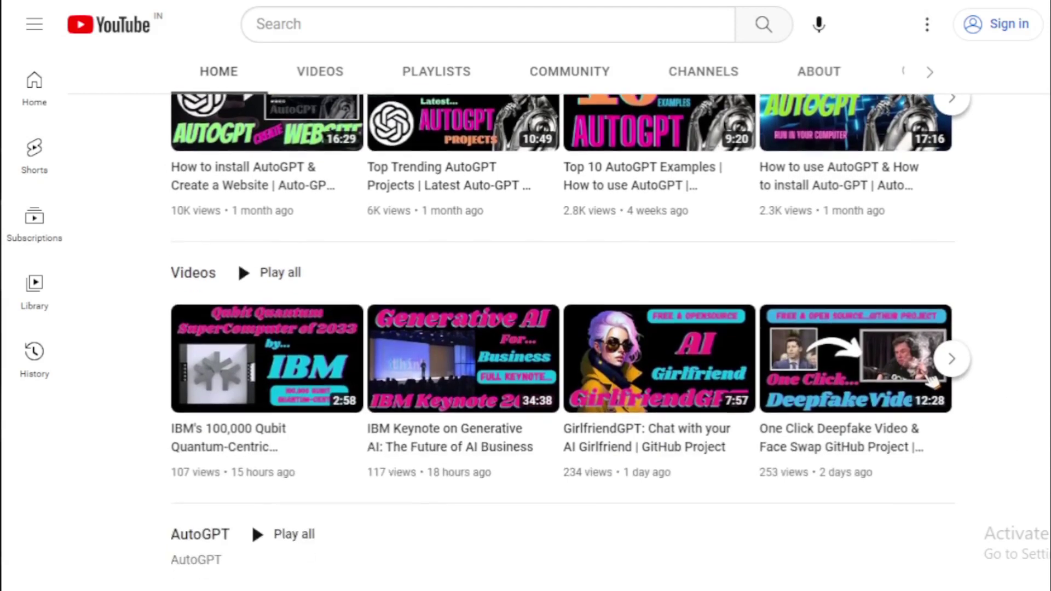
pyautogui.scroll(-2, 1047, 443)
pyautogui.scroll(-2, 1047, 442)
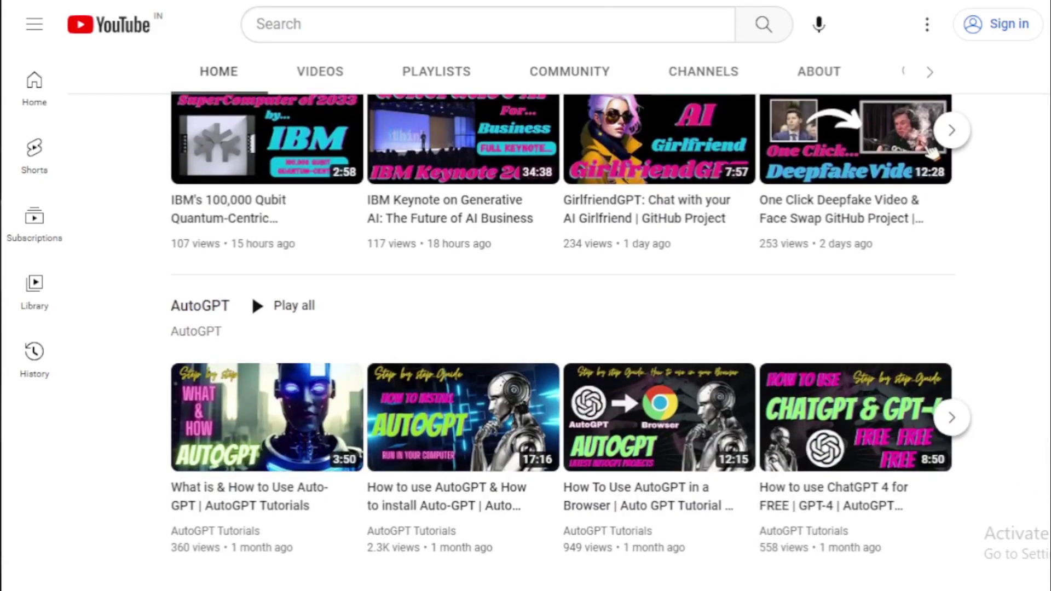
pyautogui.scroll(2, 558, 328)
pyautogui.scroll(4, 558, 329)
pyautogui.scroll(4, 558, 328)
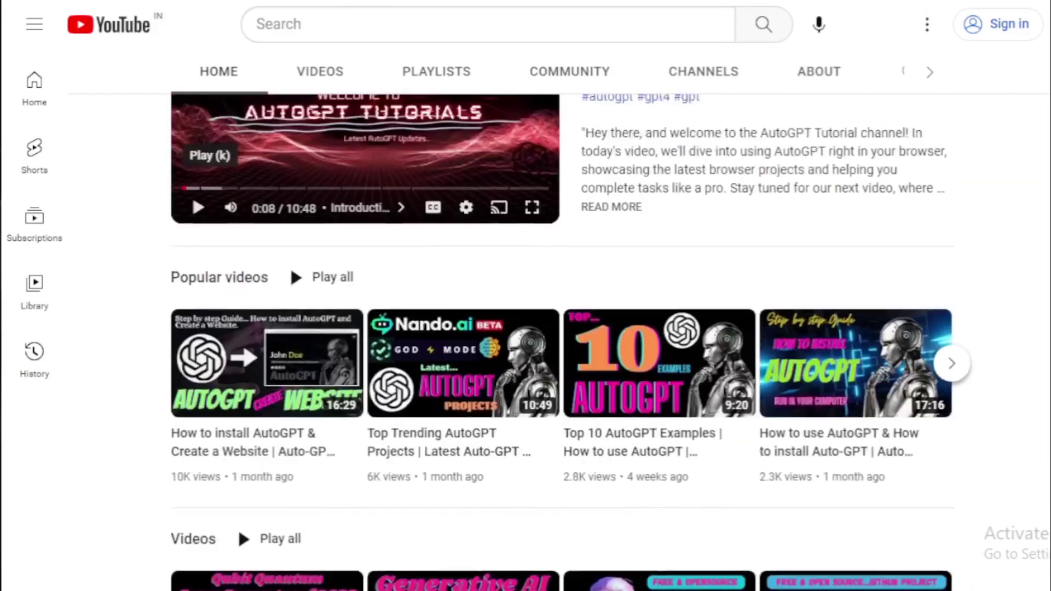
pyautogui.scroll(5, 558, 328)
pyautogui.scroll(3, 559, 328)
# Open the channel's Videos tab and scroll through its uploaded tutorials
pyautogui.click(353, 400)
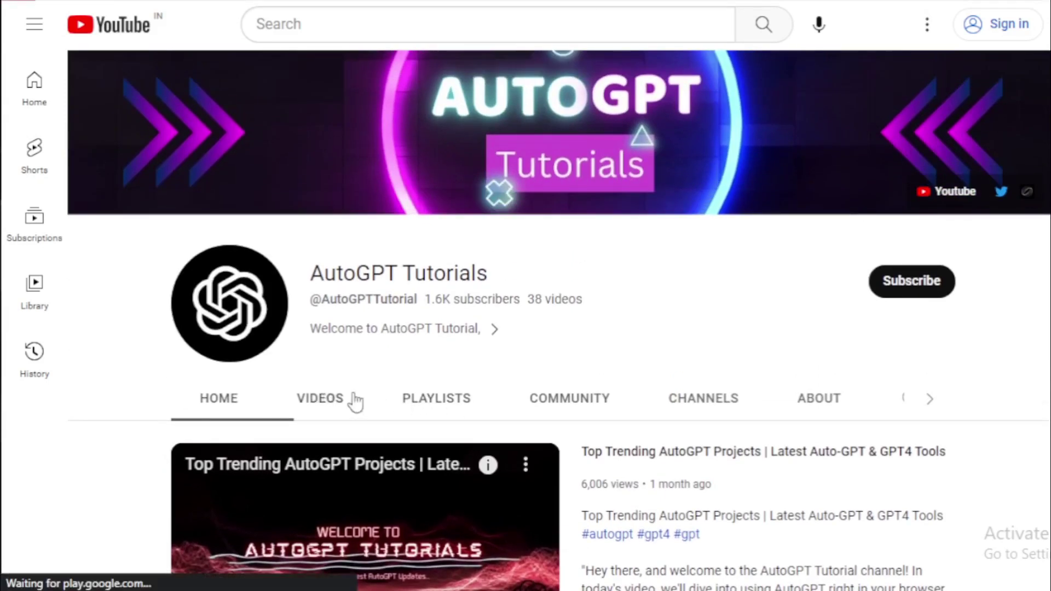
pyautogui.scroll(-3, 558, 329)
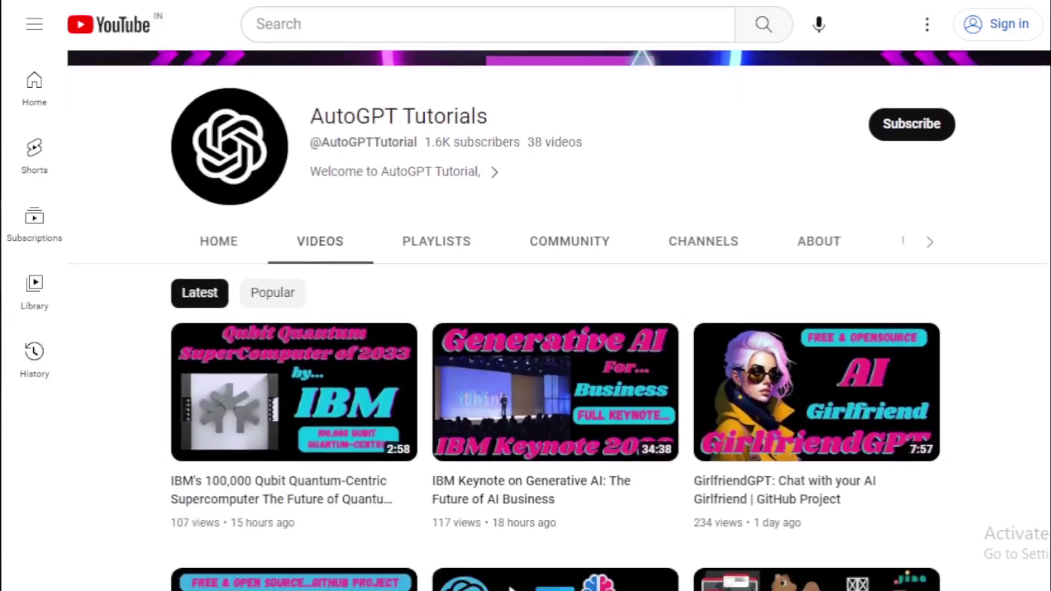
pyautogui.scroll(-2, 558, 329)
pyautogui.scroll(-1, 558, 328)
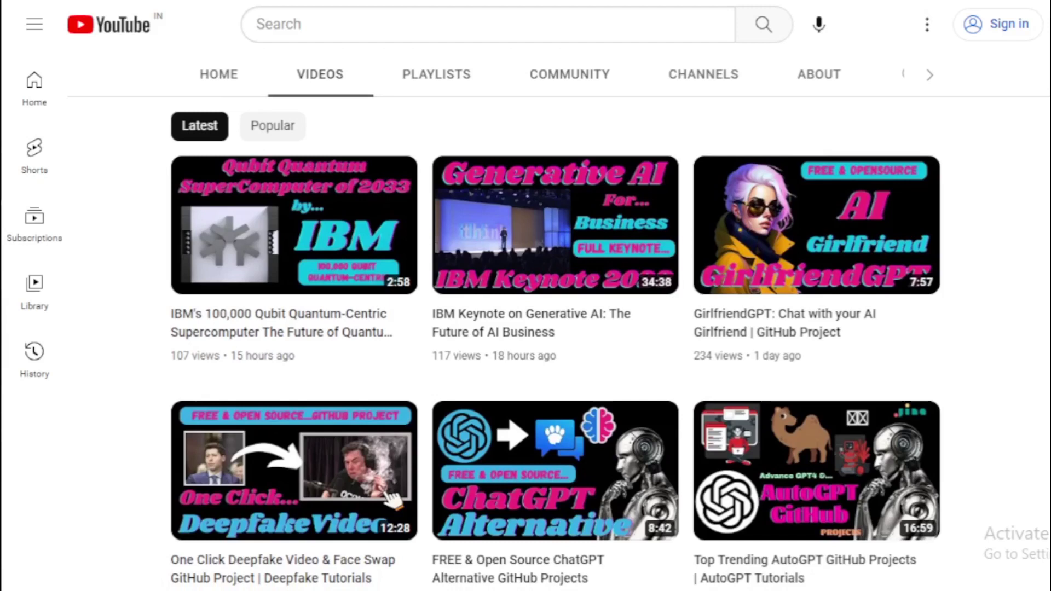
pyautogui.scroll(-2, 558, 328)
pyautogui.scroll(-4, 558, 328)
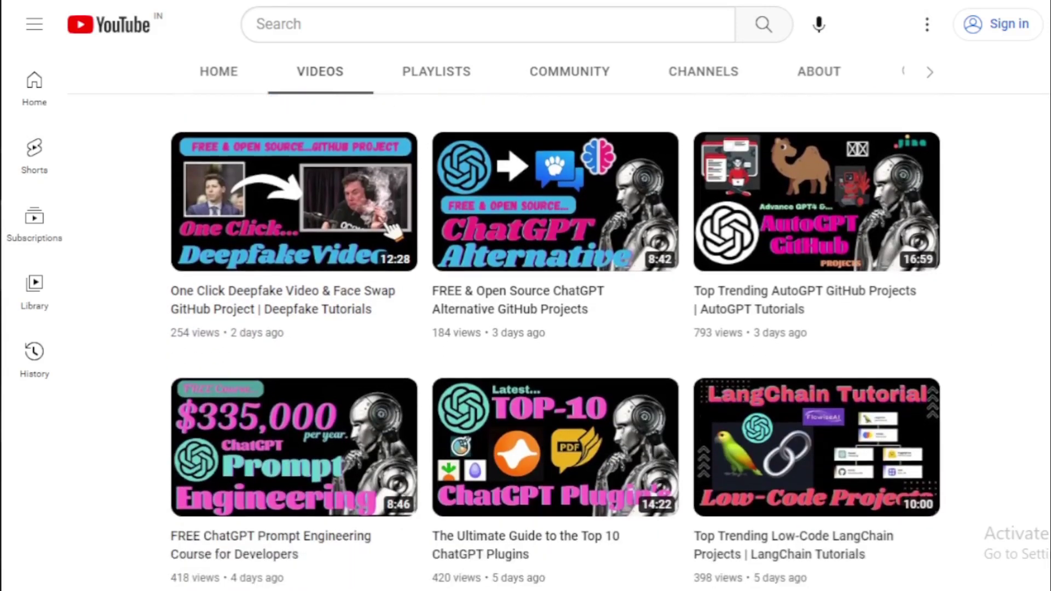
pyautogui.scroll(-2, 558, 328)
pyautogui.scroll(-1, 558, 328)
pyautogui.scroll(-1, 558, 328)
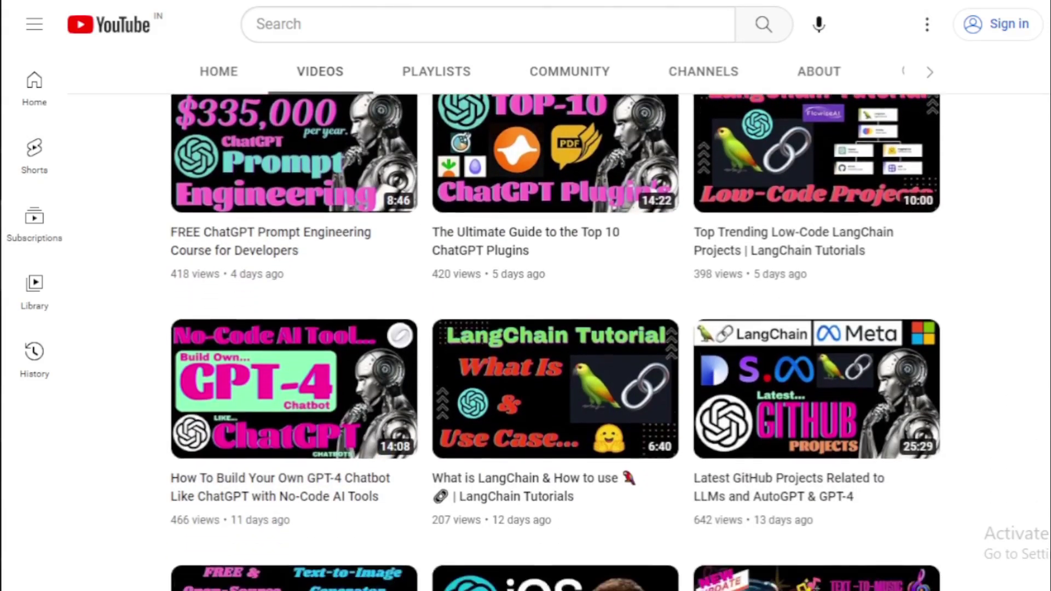
pyautogui.scroll(-3, 558, 328)
pyautogui.scroll(-3, 558, 328)
pyautogui.scroll(-2, 558, 329)
pyautogui.scroll(-3, 558, 328)
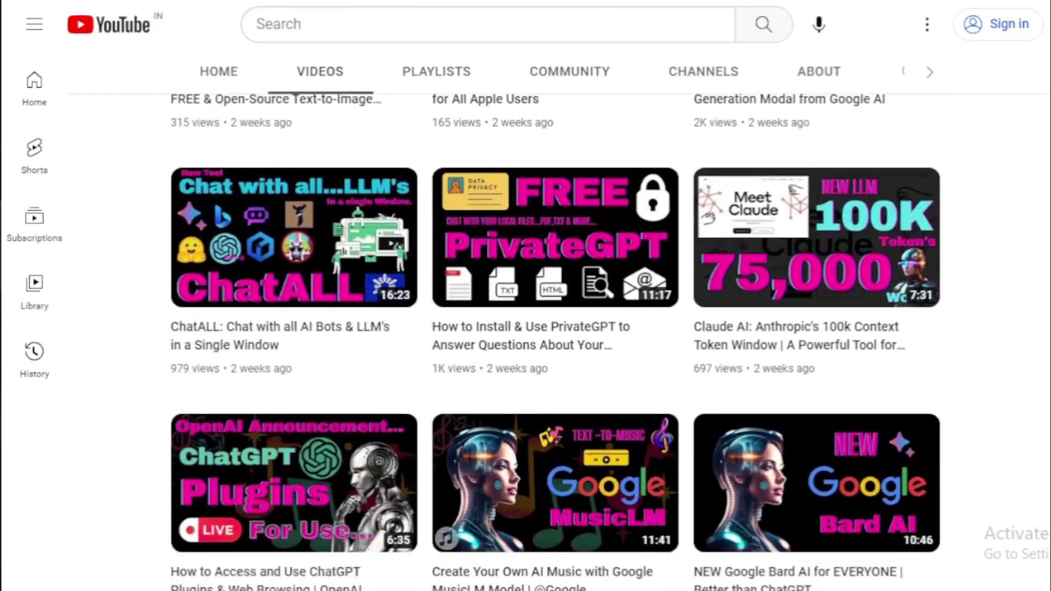
pyautogui.scroll(-1, 558, 329)
pyautogui.scroll(-5, 558, 328)
pyautogui.scroll(-3, 558, 329)
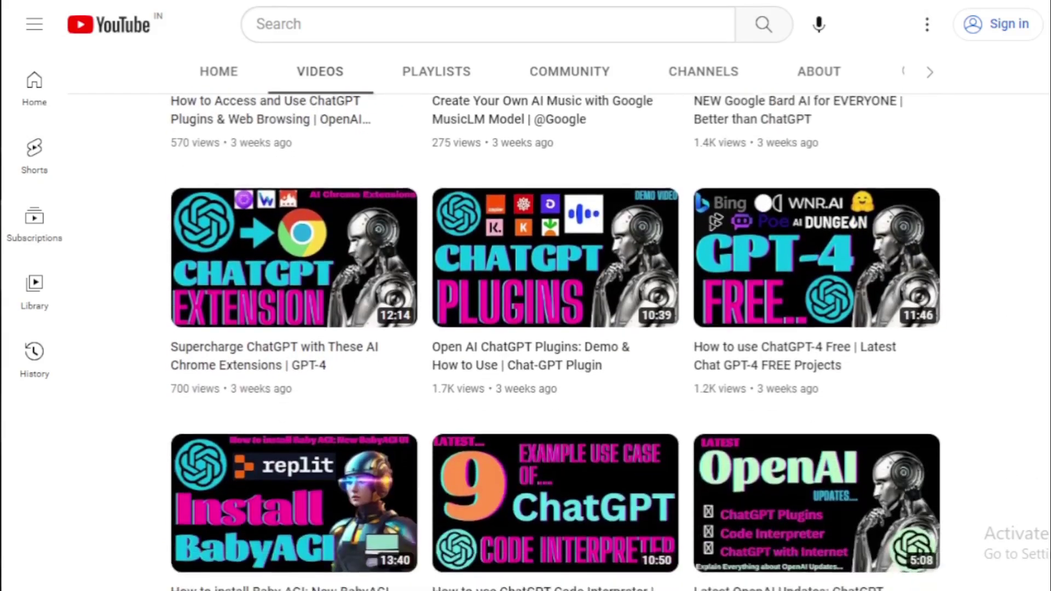
pyautogui.scroll(-1, 558, 328)
pyautogui.scroll(-1, 558, 329)
pyautogui.scroll(-3, 558, 328)
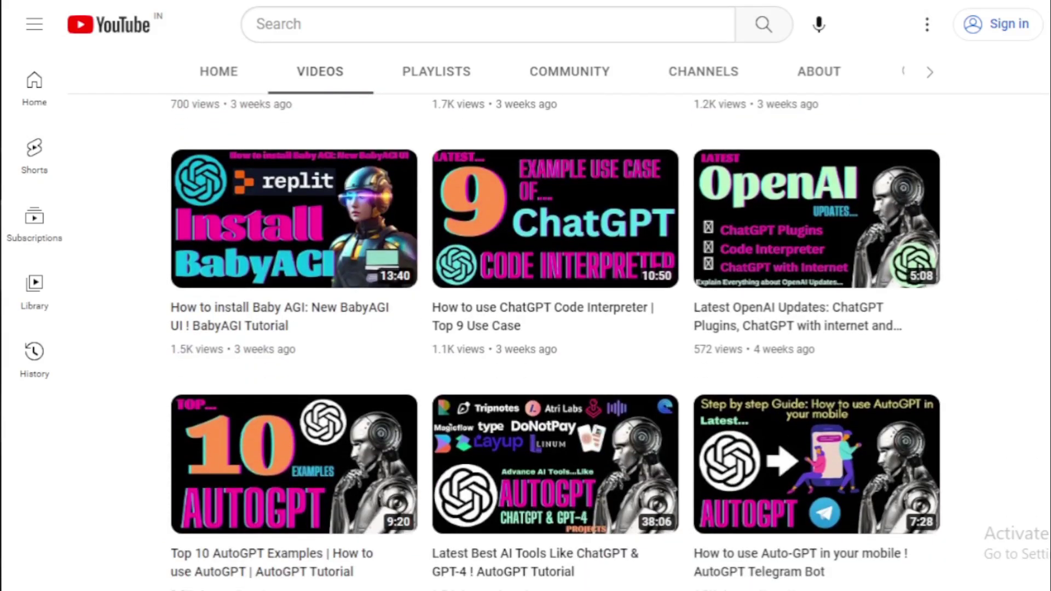
pyautogui.scroll(5, 558, 328)
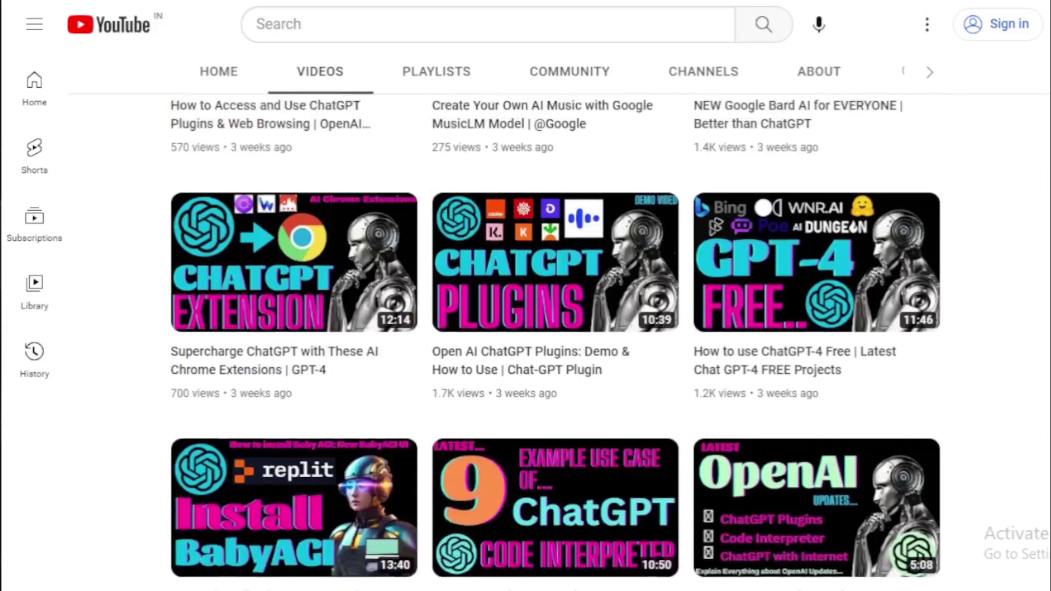
pyautogui.scroll(4, 558, 329)
pyautogui.scroll(6, 558, 329)
pyautogui.scroll(6, 558, 329)
pyautogui.scroll(8, 559, 328)
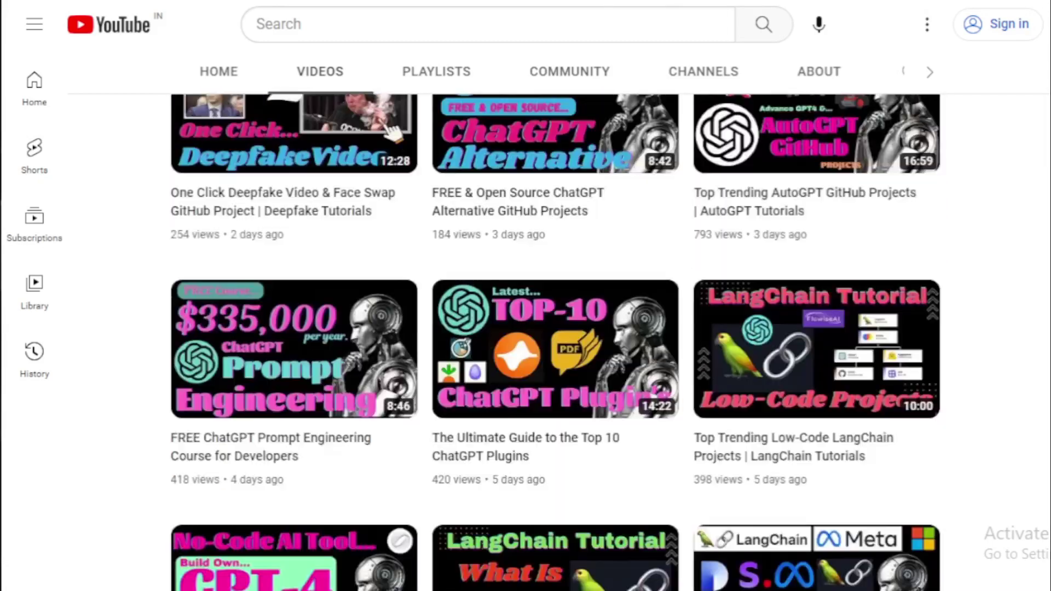